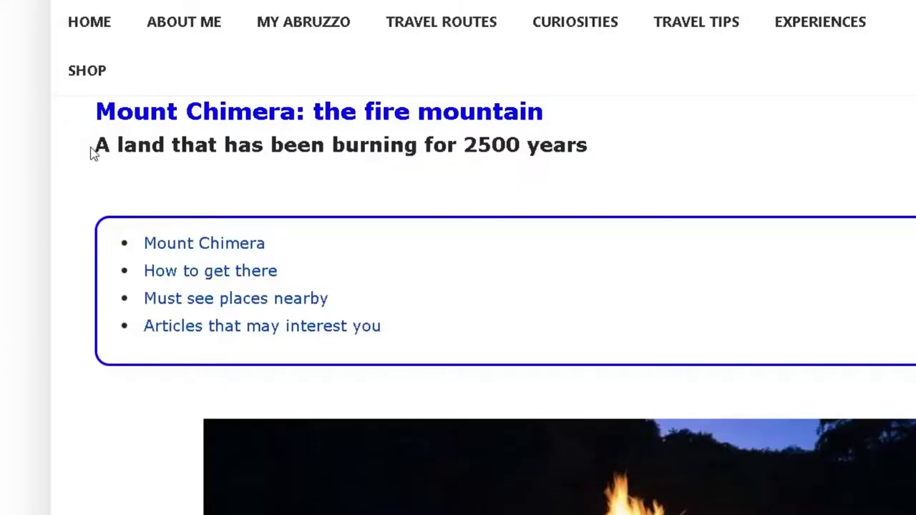
Highlight the subtitle text on the Google search page.
mouse_move(91, 153)
mouse_down()
mouse_move(382, 147)
mouse_move(581, 159)
mouse_up()
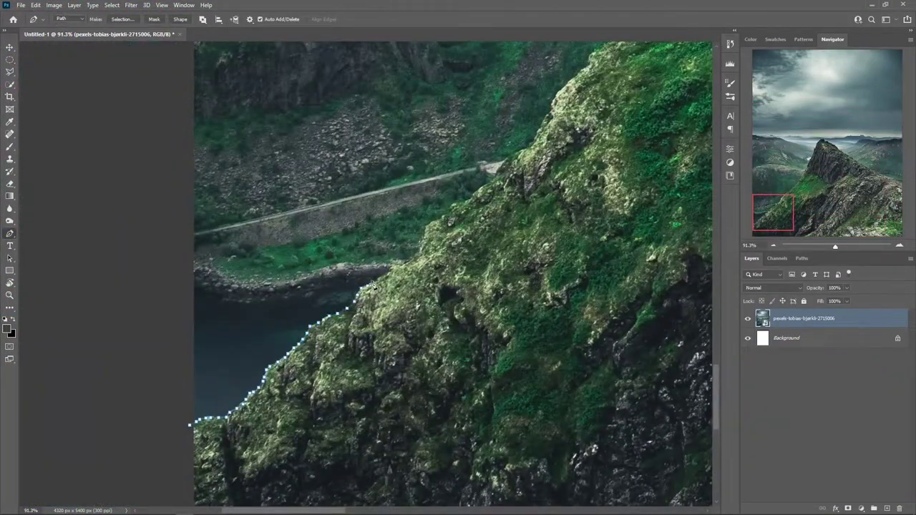
Extend the Pen path up the cliff, over the peak and down the far ridge.
drag(521, 156, 331, 237)
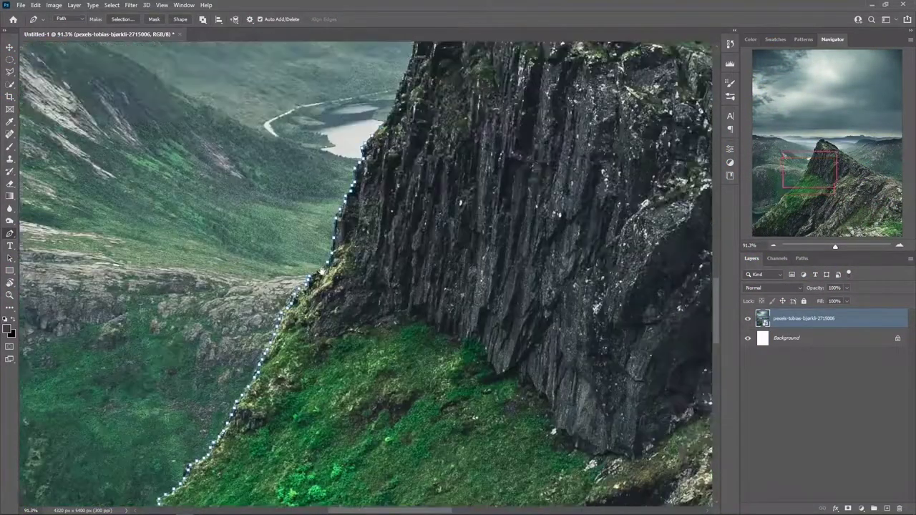
drag(380, 129, 255, 247)
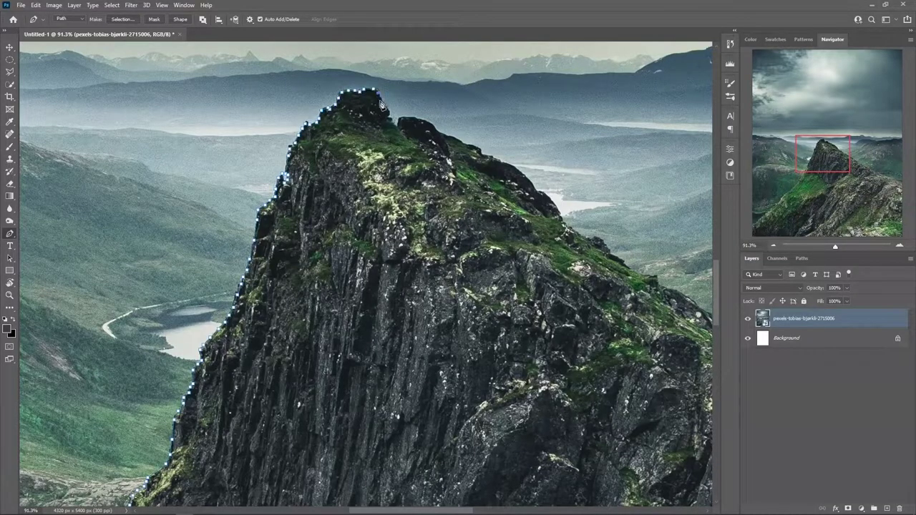
drag(512, 171, 333, 215)
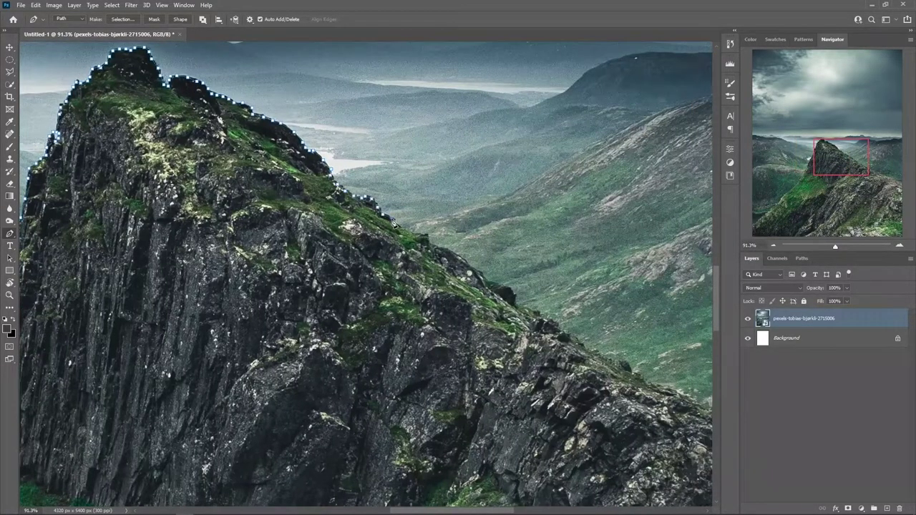
drag(677, 395, 413, 333)
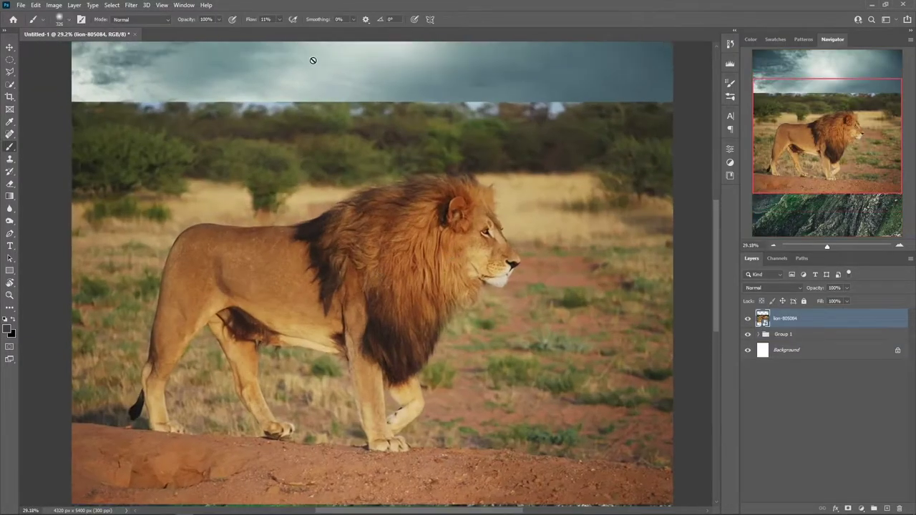
Select the lion with Select Subject and subtract its tail from the selection.
click(275, 19)
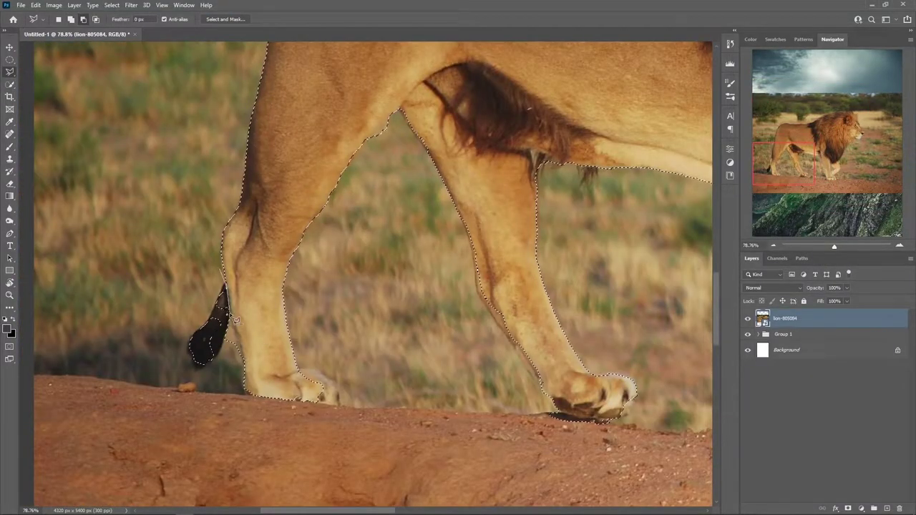
drag(234, 320, 231, 315)
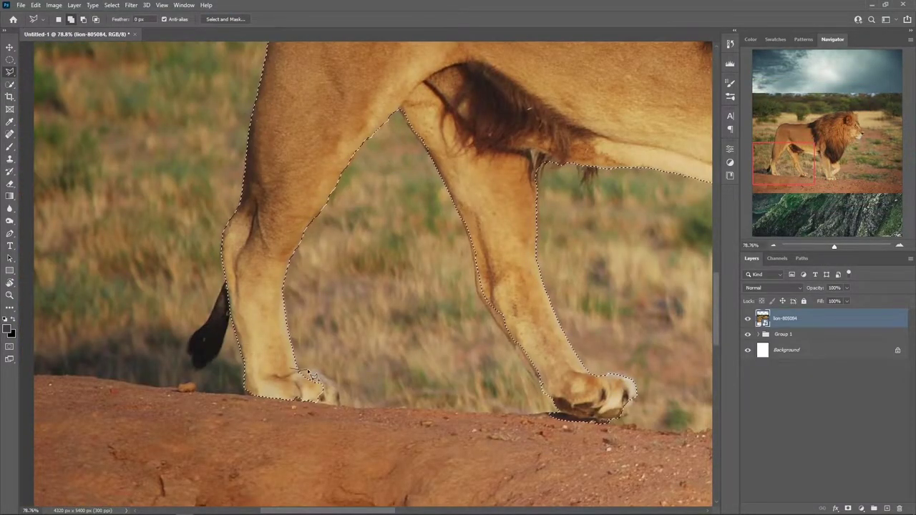
scroll(309, 374, right, 5)
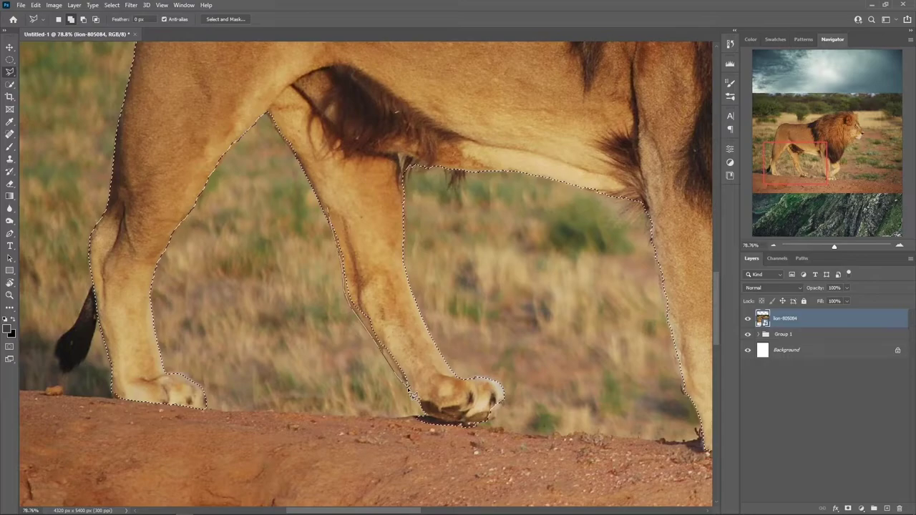
scroll(501, 322, down, 3)
scroll(501, 322, right, 8)
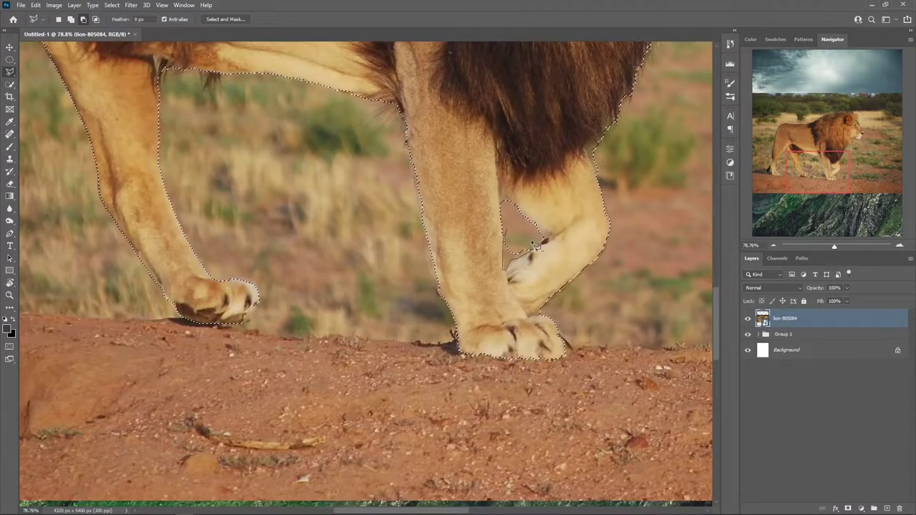
scroll(533, 246, down, 3)
scroll(531, 204, down, 2)
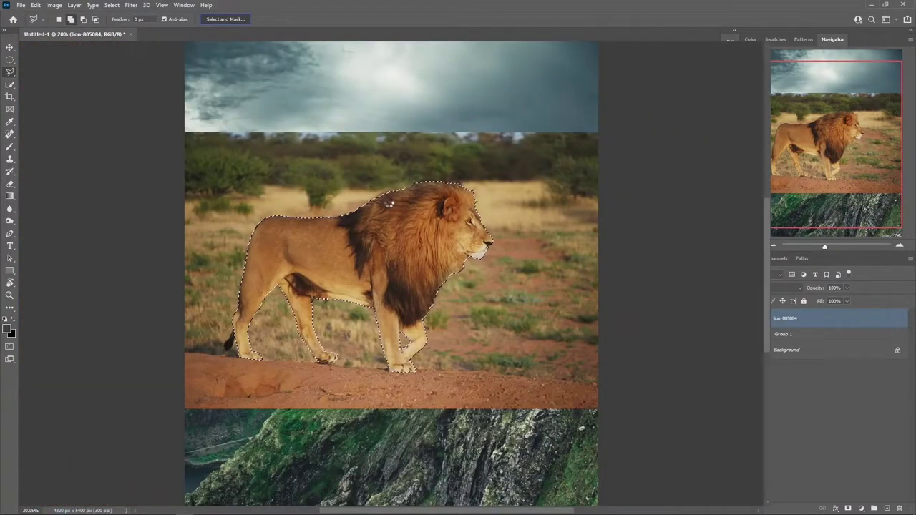
Refine the lion's edges in Select and Mask and position it on the cliff top.
key(ctrl+alt+r)
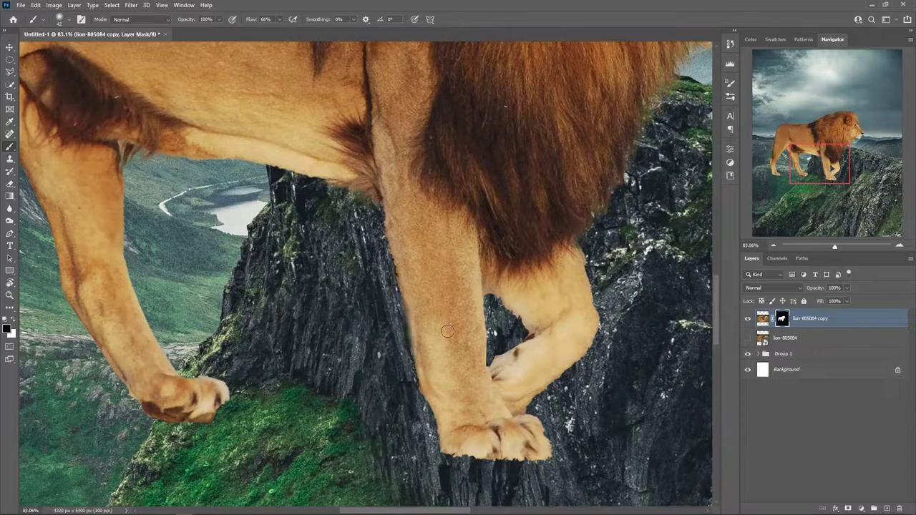
key(ctrl+0)
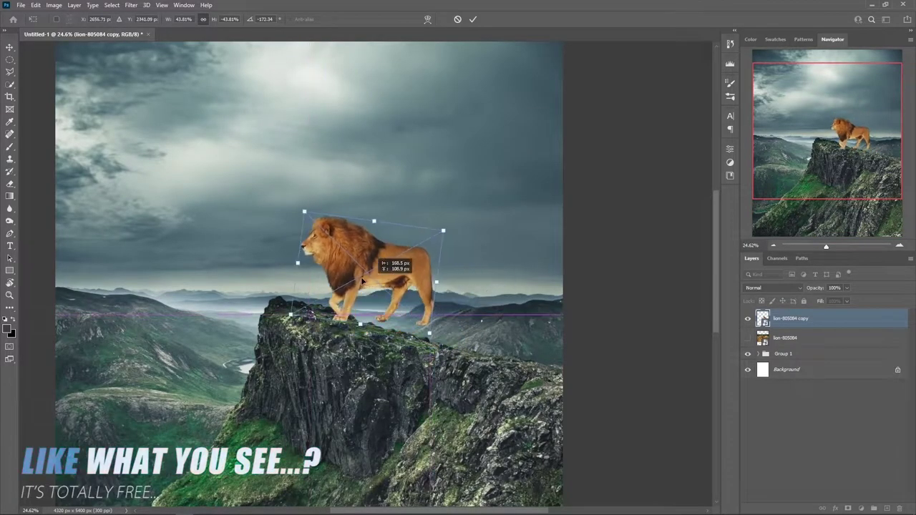
drag(445, 301, 457, 323)
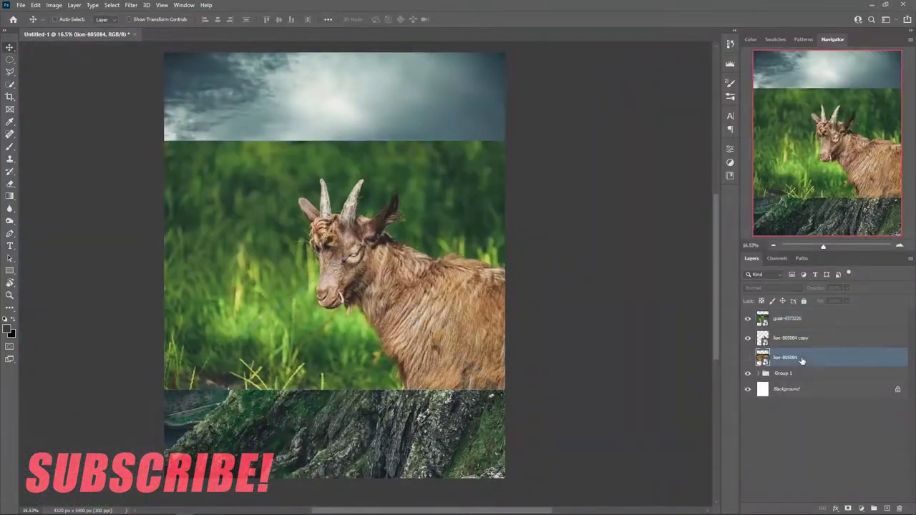
Select the goat with Select Subject and refine it into a layer mask.
click(275, 18)
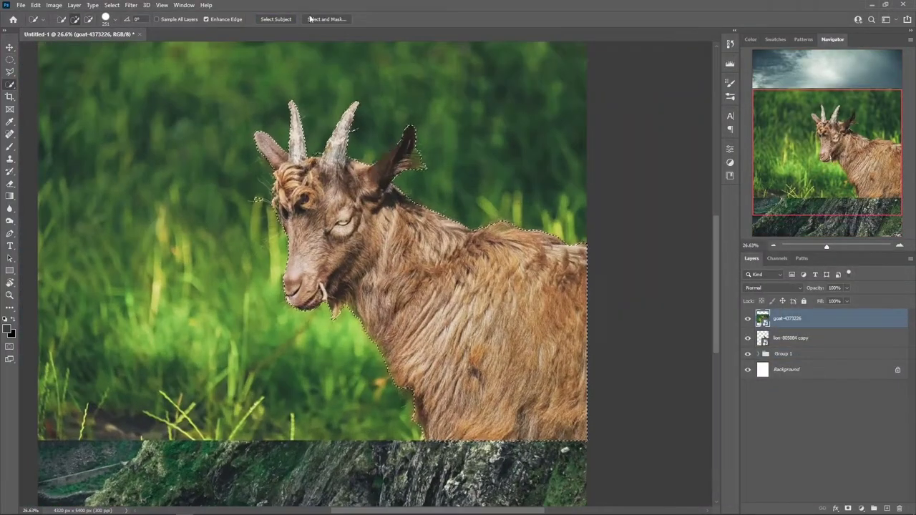
click(312, 18)
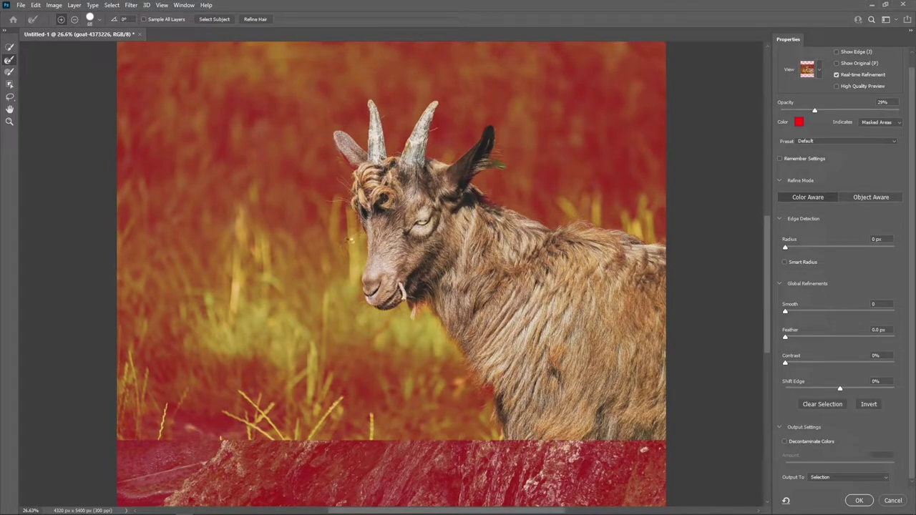
click(858, 500)
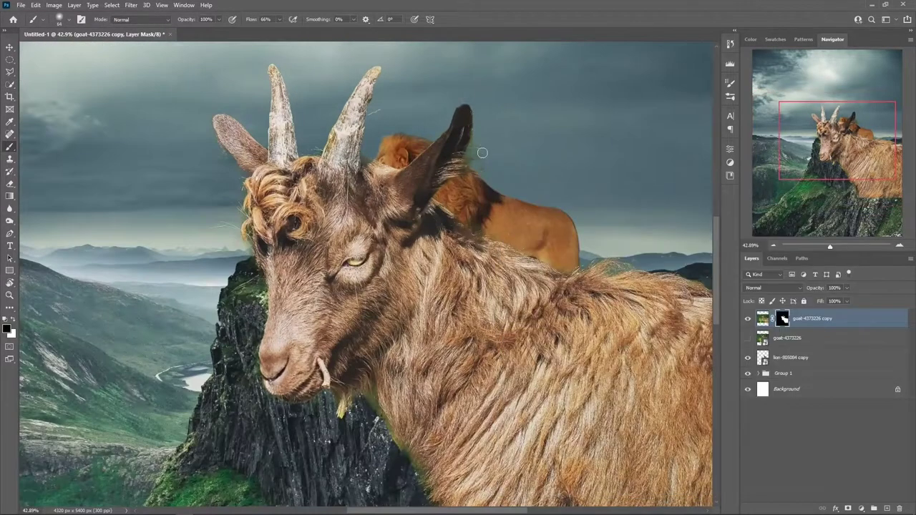
scroll(373, 281, down, 4)
scroll(395, 314, down, 5)
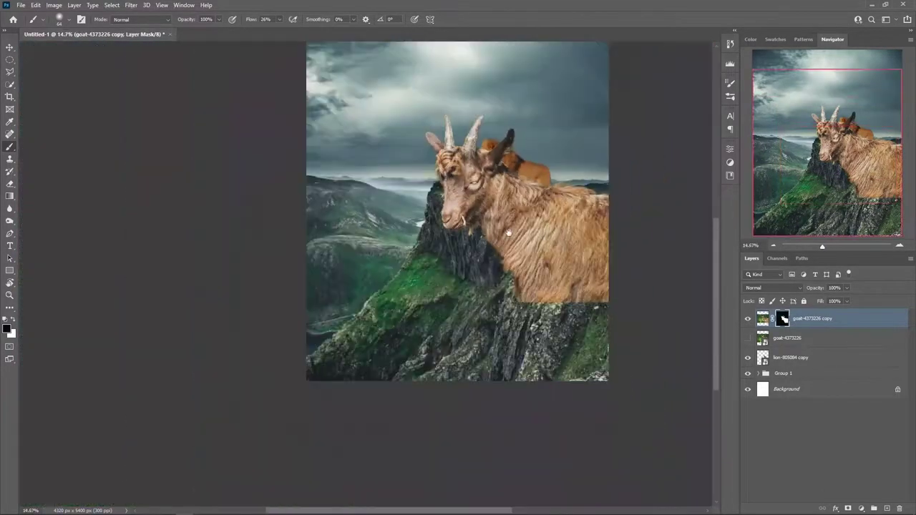
Shrink and rotate the goat onto the lion's back, then duplicate it.
key(ctrl+t)
drag(562, 460, 505, 265)
scroll(489, 238, up, 3)
scroll(489, 238, up, 2)
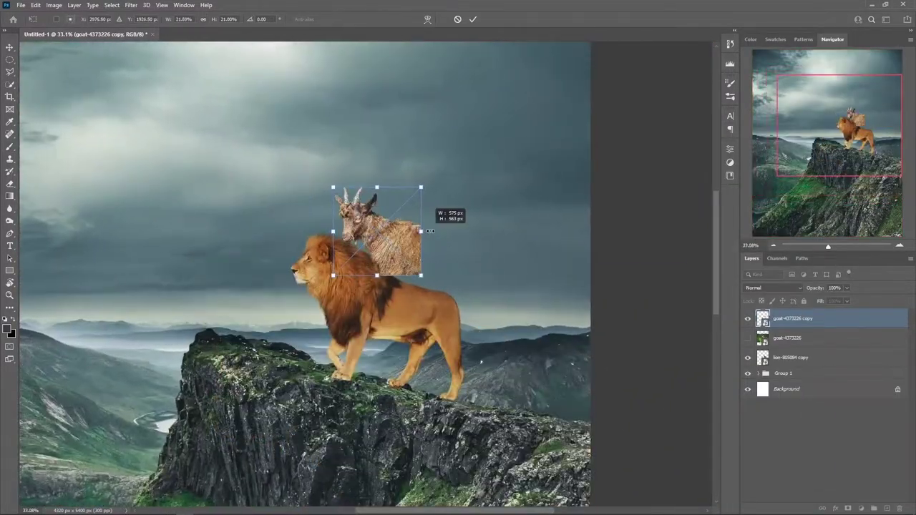
mouse_move(424, 187)
mouse_down()
mouse_move(391, 211)
mouse_move(386, 192)
mouse_up()
key(Return)
key(b)
key(Return)
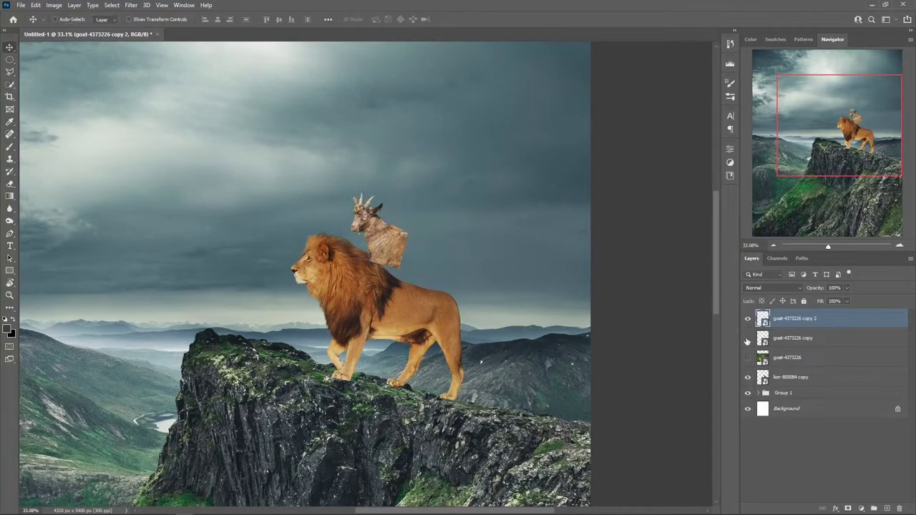
key(ctrl+shift+x)
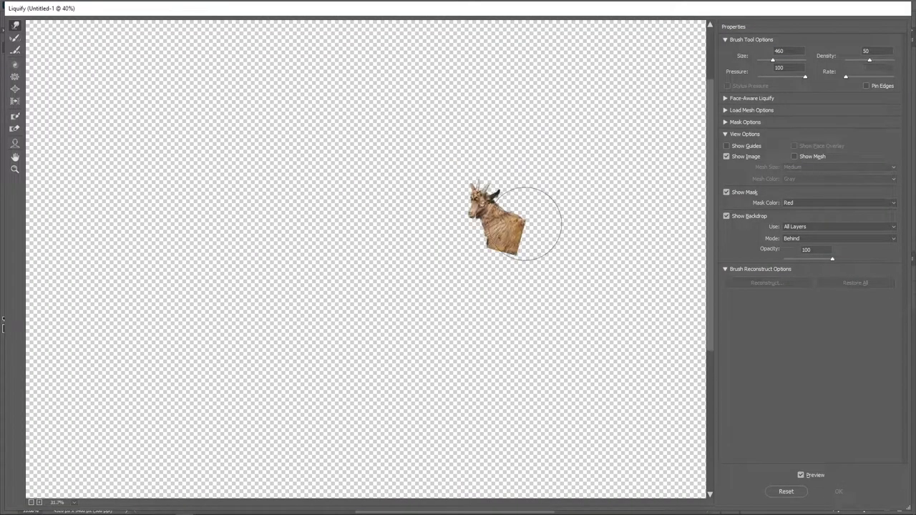
In Liquify, show the lion as backdrop and push the goat's body down onto it.
click(798, 226)
click(802, 279)
drag(460, 194, 501, 261)
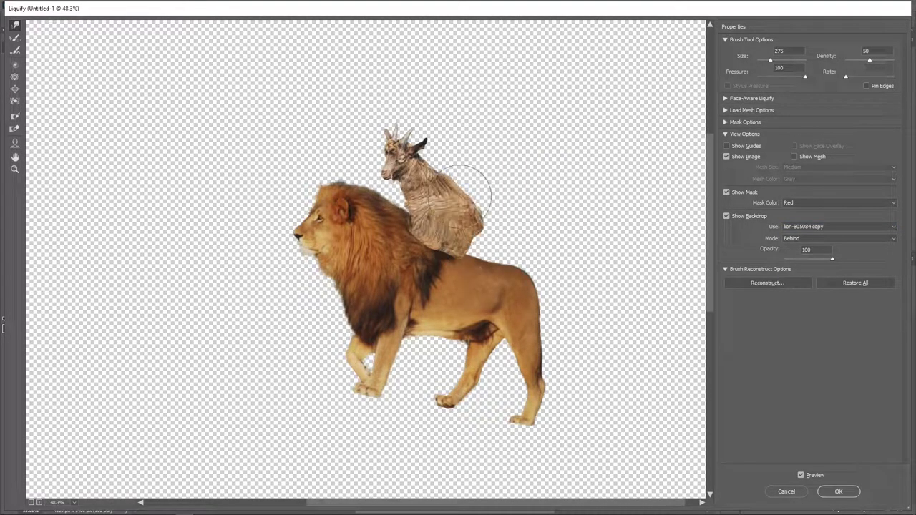
drag(474, 192, 517, 250)
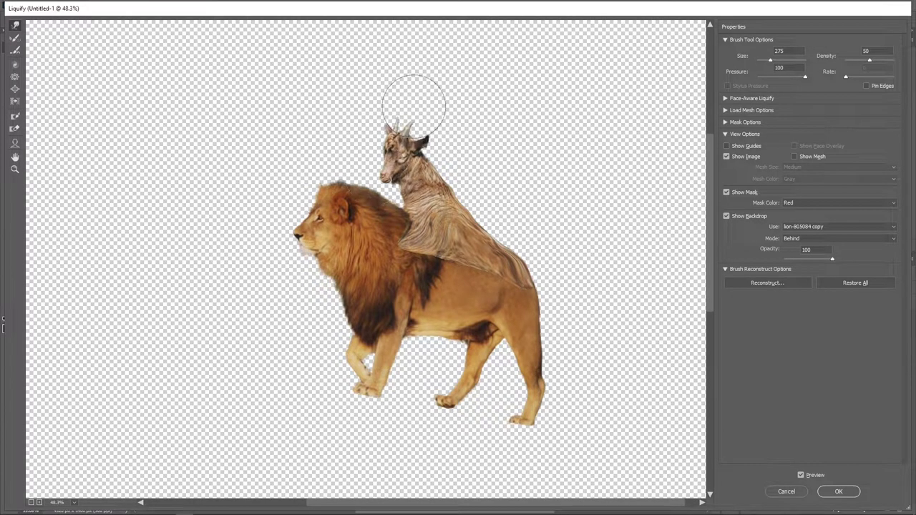
drag(491, 239, 475, 217)
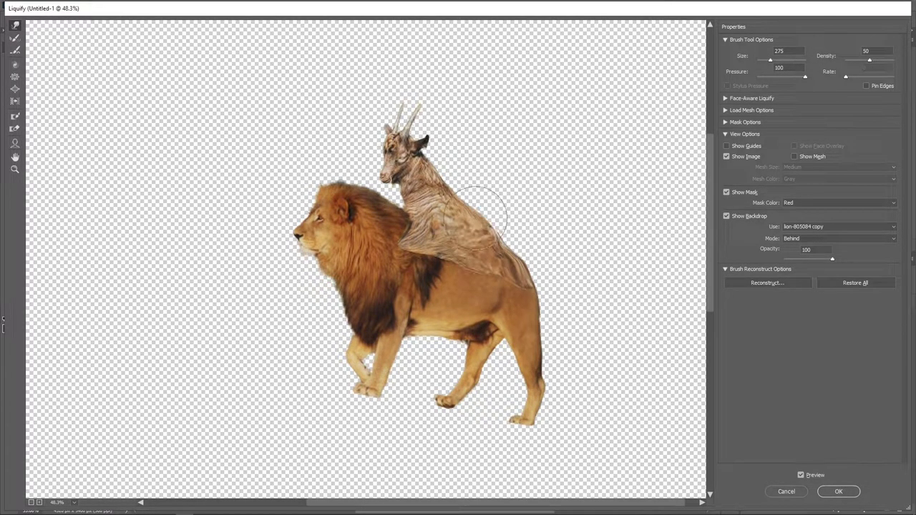
key(Return)
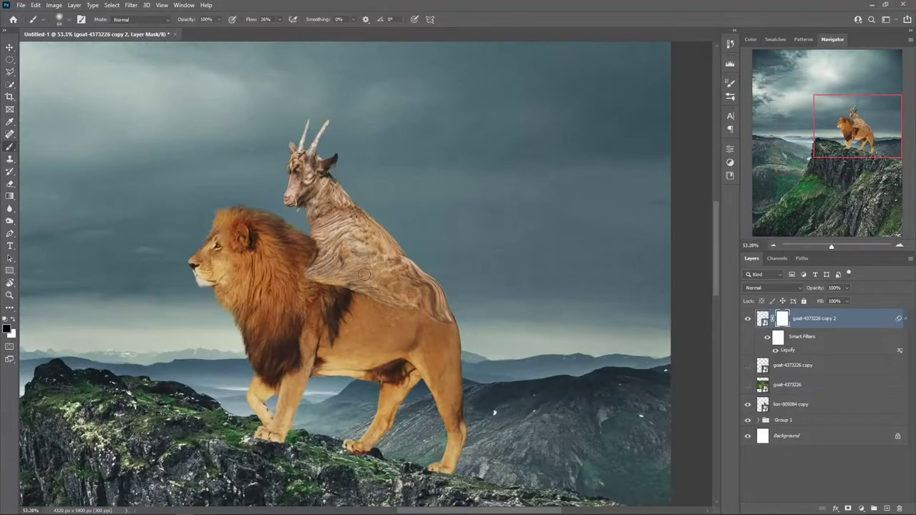
Move the goat copy to the top with an inverted mask, painting back where it meets the lion.
drag(796, 365, 796, 315)
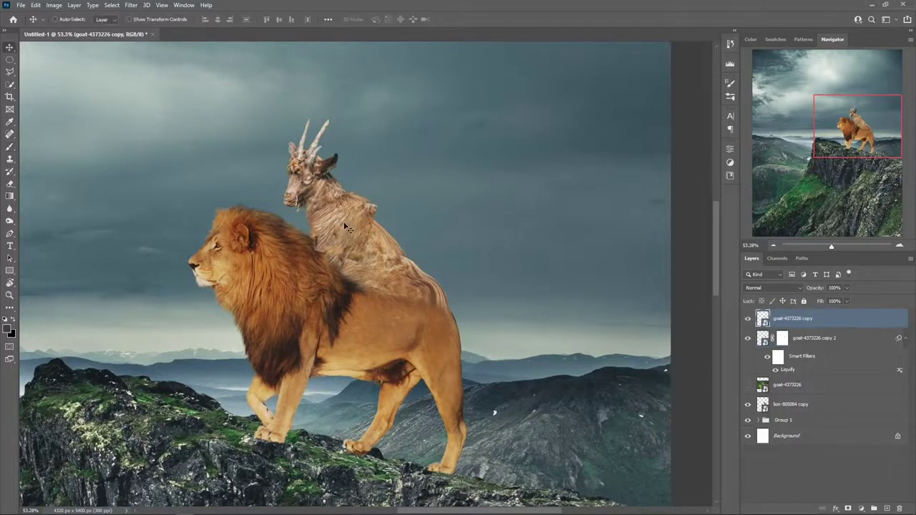
key(ctrl+t)
click(473, 19)
key(b)
alt+click(861, 508)
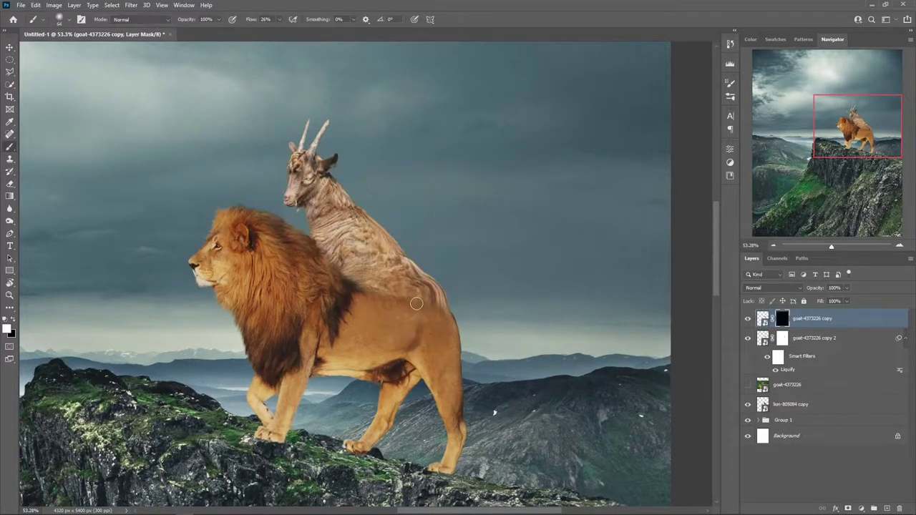
mouse_move(365, 286)
mouse_down()
mouse_move(423, 300)
mouse_move(347, 257)
mouse_up()
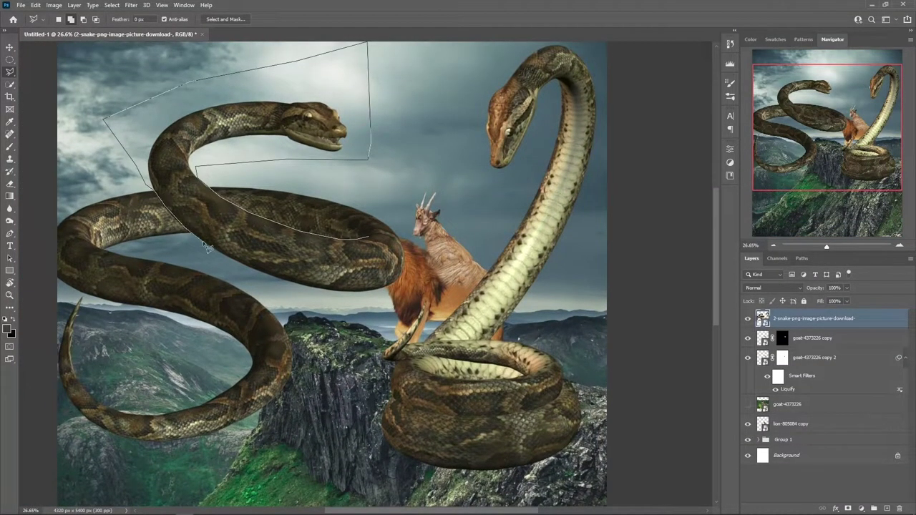
Copy a snake piece, shrink it and place it at the lion's rump as a tail.
key(ctrl+j)
scroll(466, 161, up, 1)
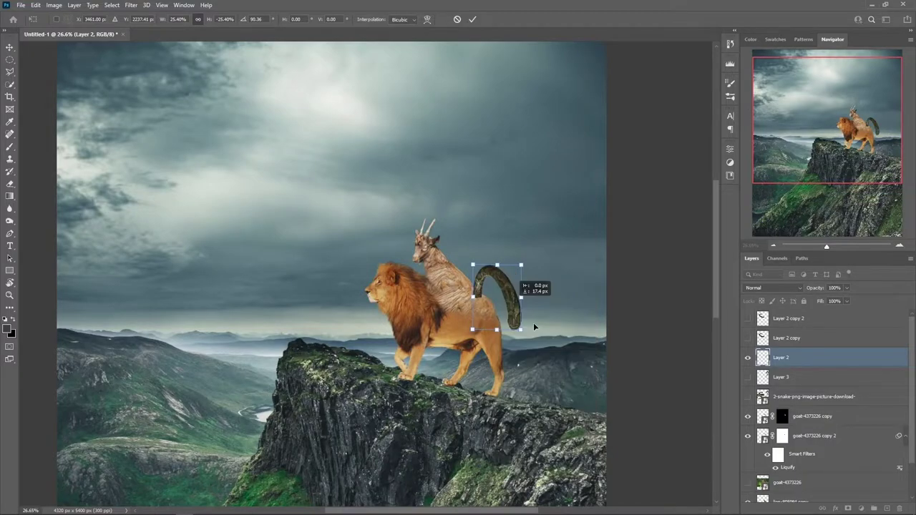
drag(534, 327, 553, 312)
scroll(569, 319, up, 5)
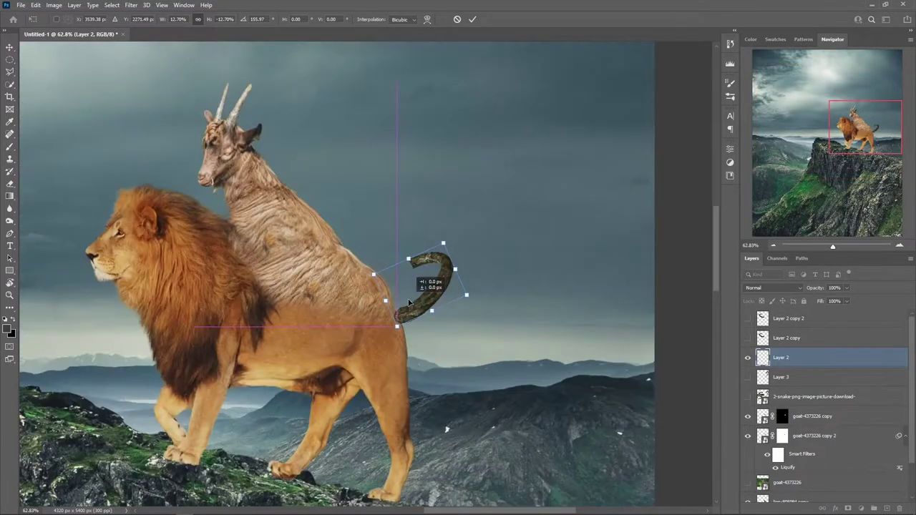
drag(425, 264, 431, 277)
key(Return)
Puppet-warp the snake tail into an upward wavy curve.
scroll(483, 258, up, 3)
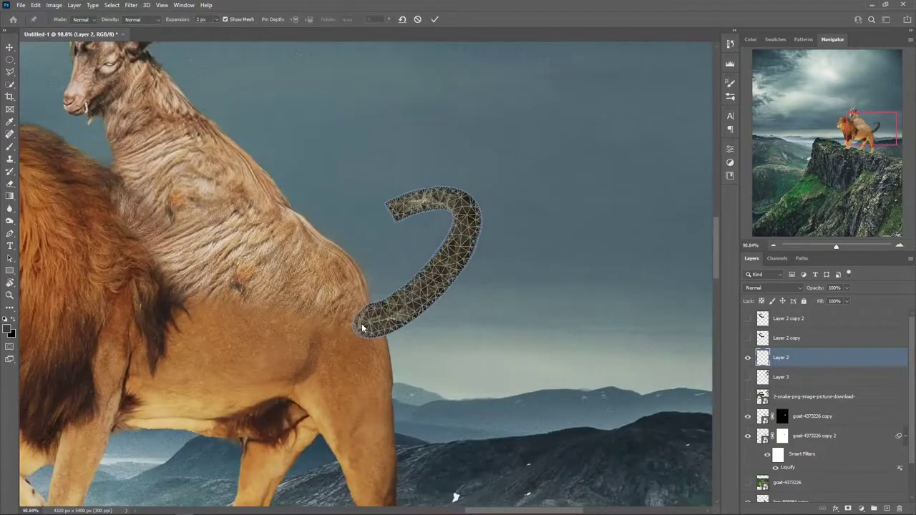
drag(429, 284, 504, 163)
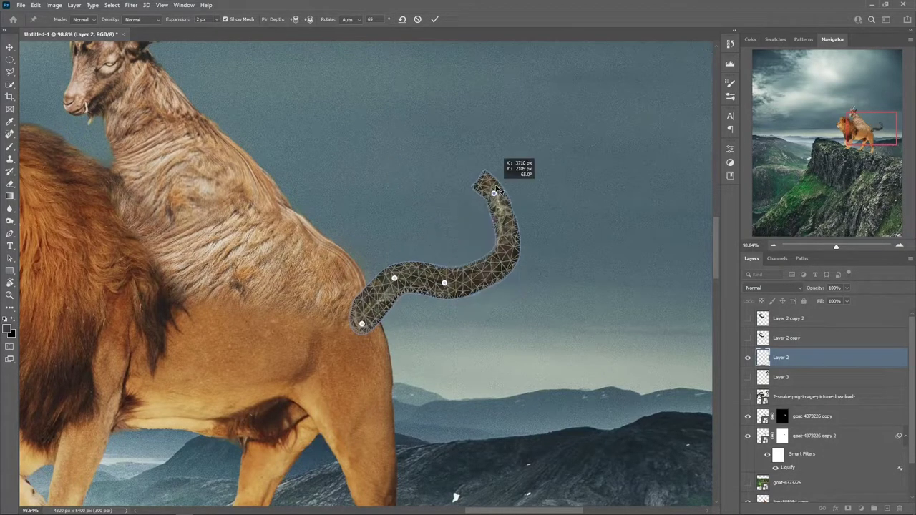
mouse_move(503, 219)
mouse_down()
mouse_move(515, 227)
mouse_move(509, 247)
mouse_move(504, 227)
mouse_up()
click(496, 183)
key(Return)
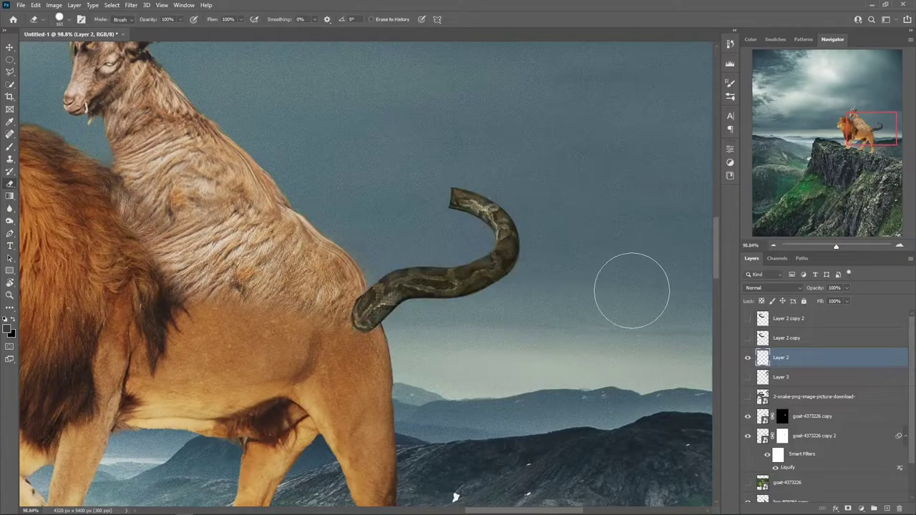
scroll(470, 300, down, 3)
Move the copied snake piece onto the tail and flip it around.
key(ctrl+t)
right_click(419, 199)
mouse_move(445, 206)
mouse_down()
mouse_move(419, 198)
mouse_move(474, 194)
mouse_up()
click(491, 376)
key(Return)
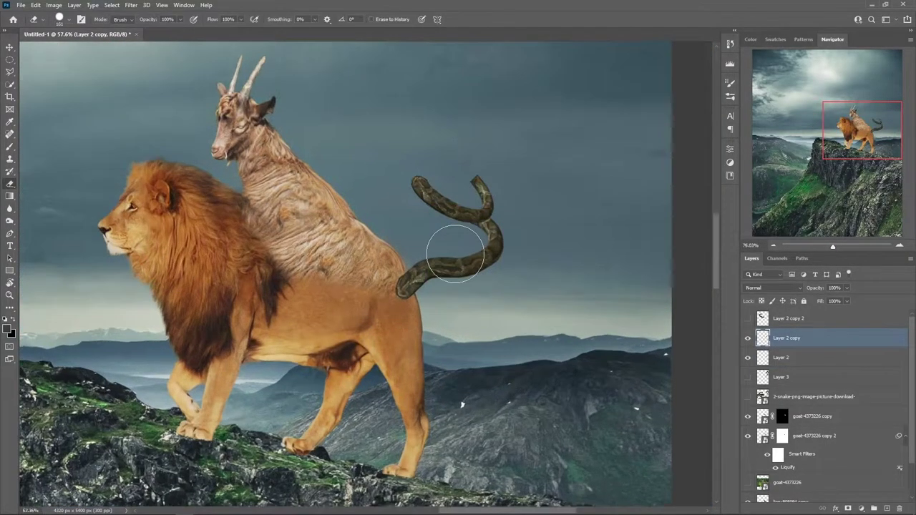
scroll(439, 255, up, 2)
Puppet-warp the snake piece, pinning and curving its left arm upward.
click(36, 5)
click(64, 205)
click(435, 244)
mouse_move(361, 208)
mouse_down()
mouse_move(334, 180)
mouse_move(388, 183)
mouse_move(357, 191)
mouse_up()
click(379, 244)
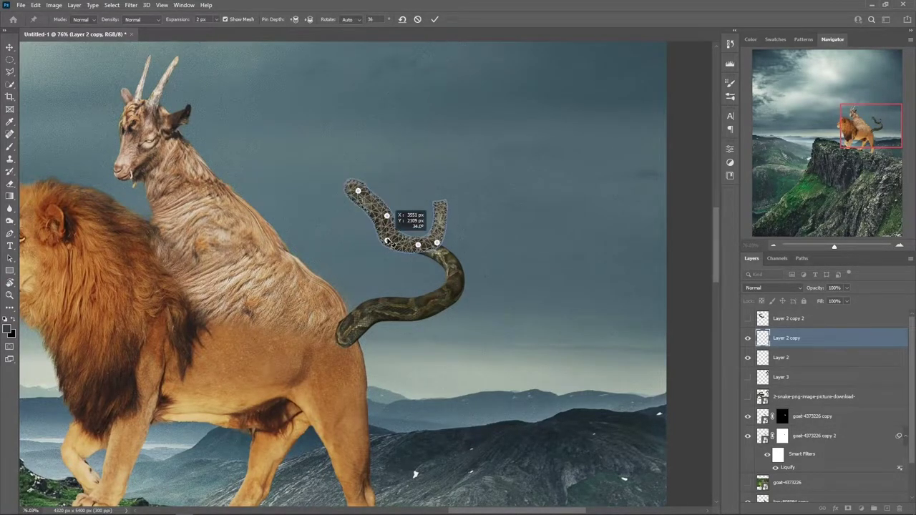
click(387, 207)
click(36, 5)
click(387, 210)
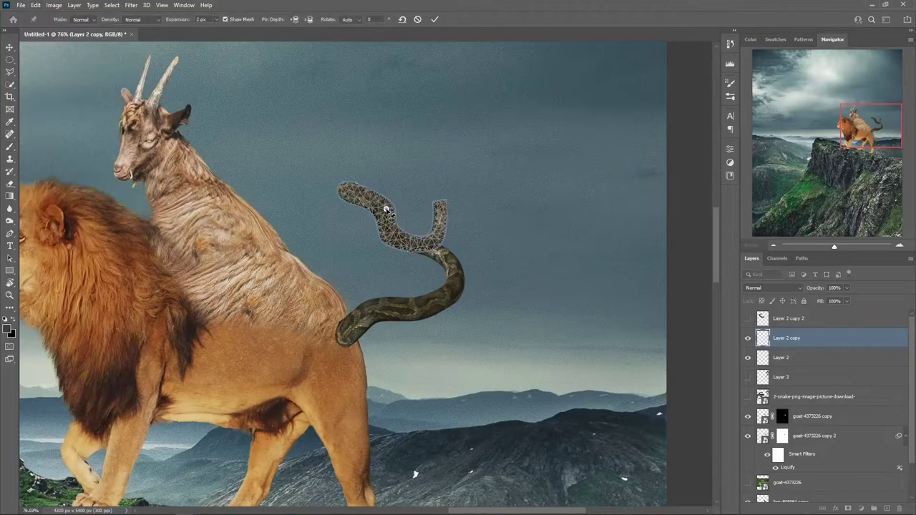
click(435, 19)
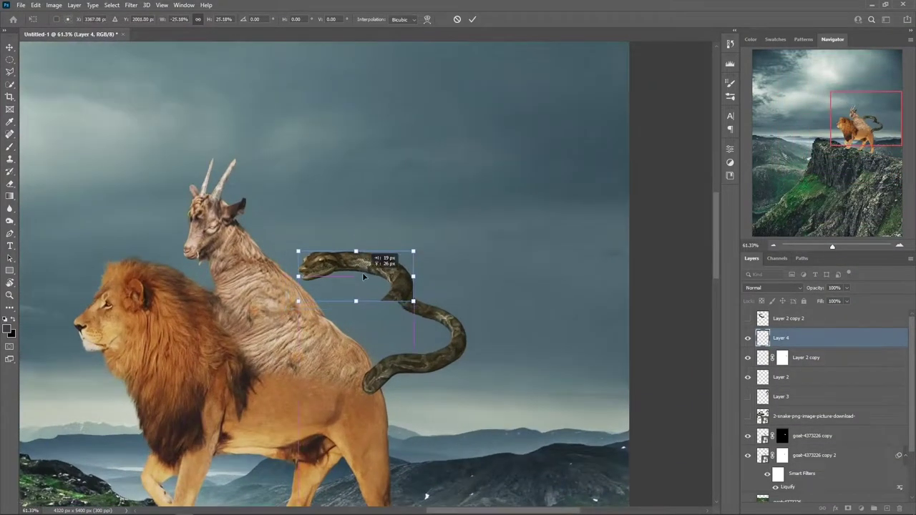
Position the snake piece on the tail and pin the snake head to bend it downward.
drag(394, 285, 369, 267)
click(472, 19)
click(35, 5)
click(61, 228)
click(394, 275)
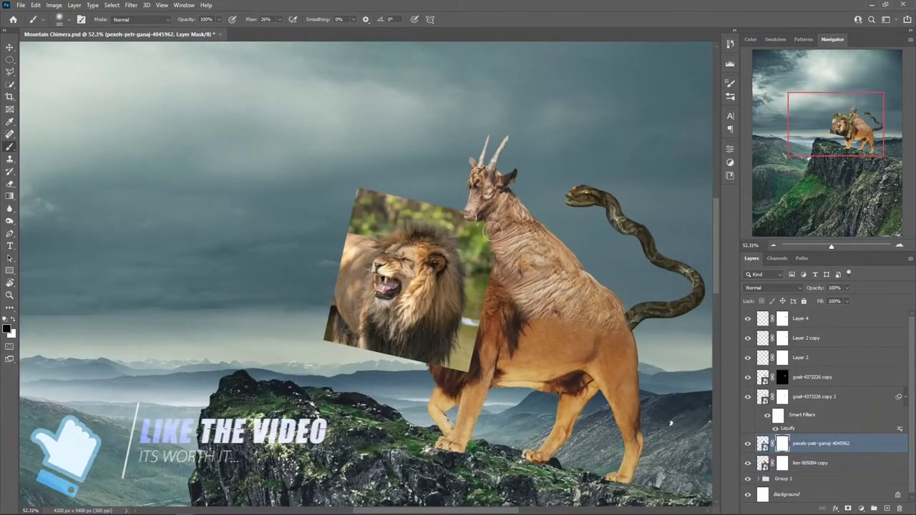
Enlarge the roaring lion head over the lion's body.
key(ctrl+t)
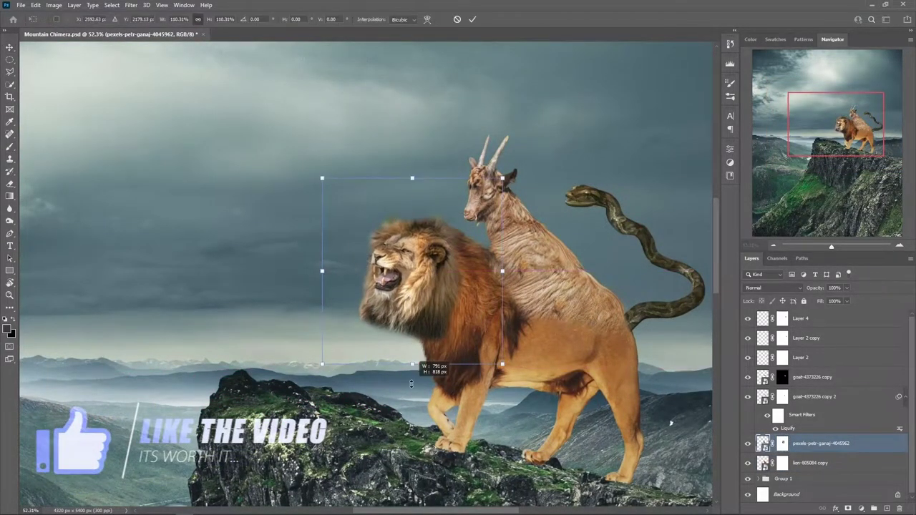
drag(429, 369, 425, 379)
key(Return)
Paint the head mask white to reveal the left mane, then low-flow black to blend the seam.
key(b)
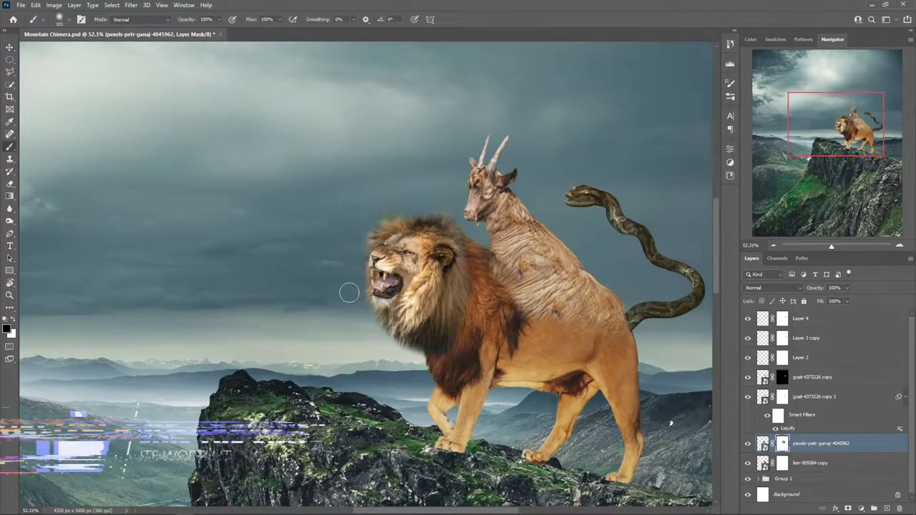
scroll(494, 304, up, 3)
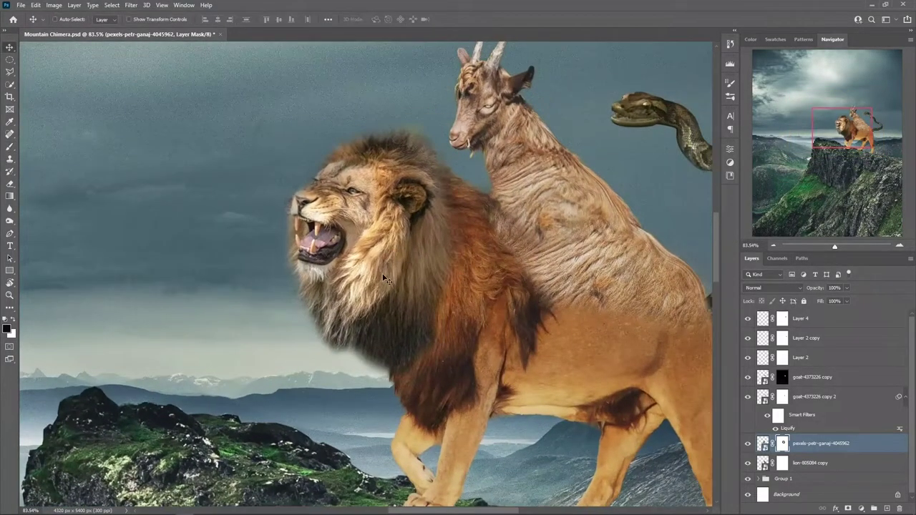
scroll(430, 257, up, 2)
key(x)
drag(254, 189, 405, 483)
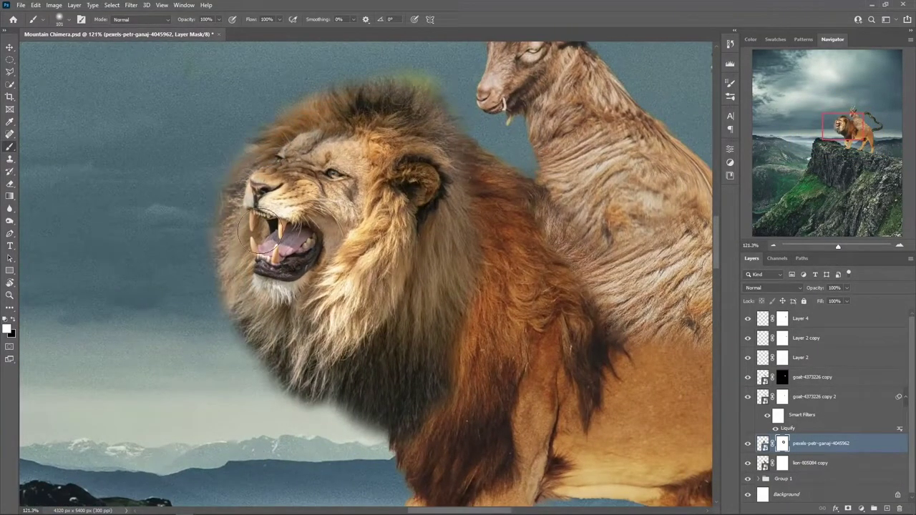
key(x)
key(shift+1)
key(shift+1)
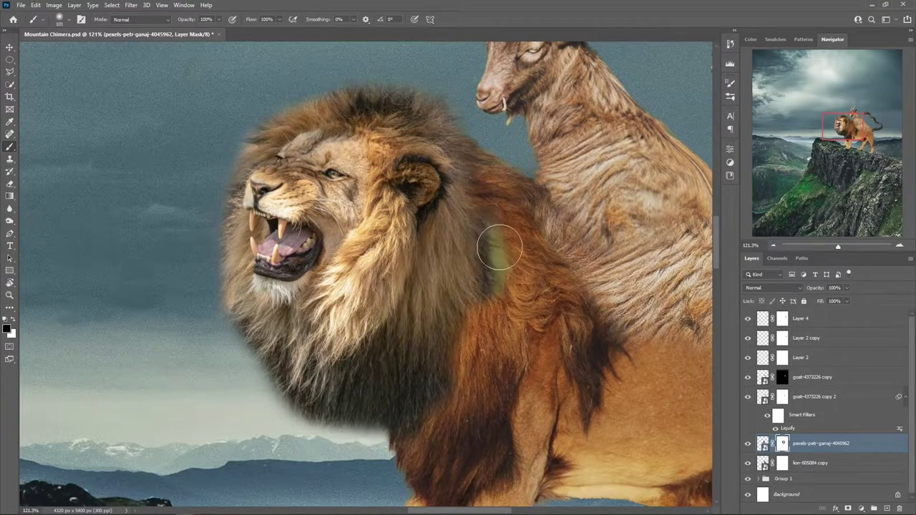
mouse_move(491, 245)
mouse_down()
mouse_move(434, 357)
mouse_move(415, 422)
mouse_up()
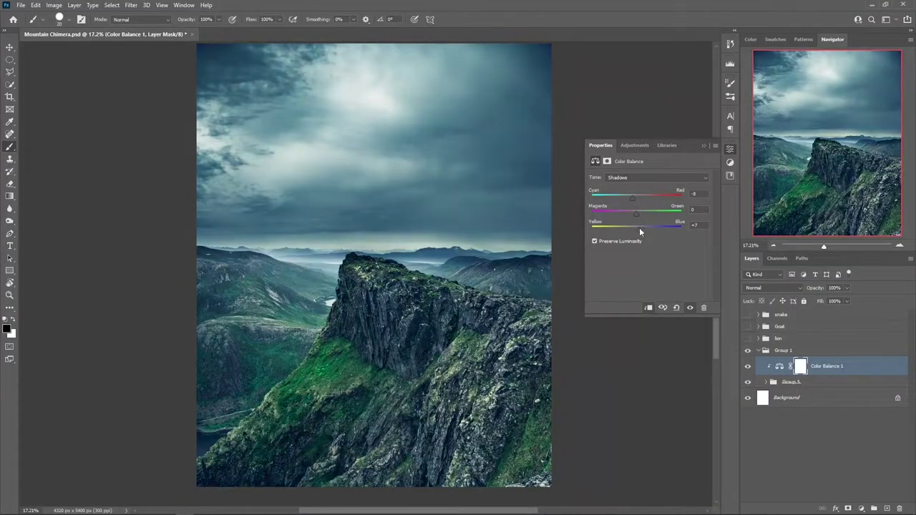
Add Curves to the background and a Color Balance shifting the lion's highlights toward yellow.
click(861, 508)
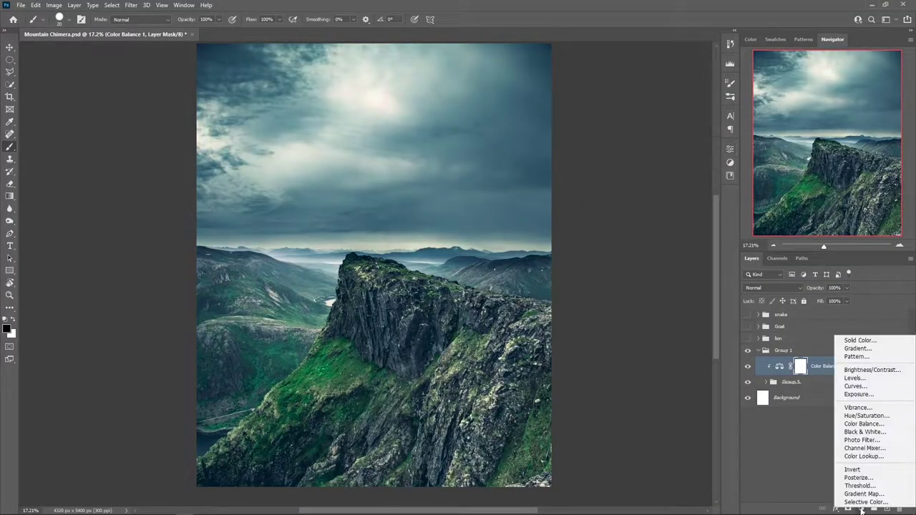
click(857, 386)
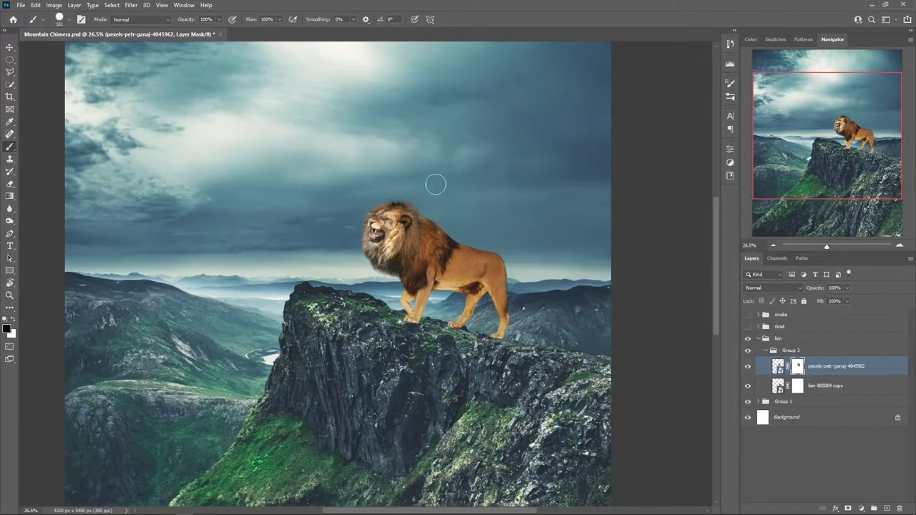
click(860, 508)
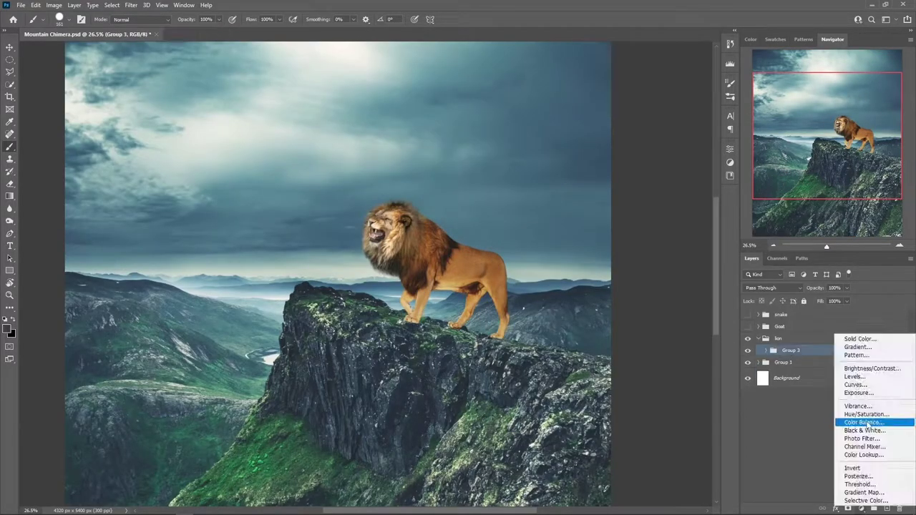
click(858, 421)
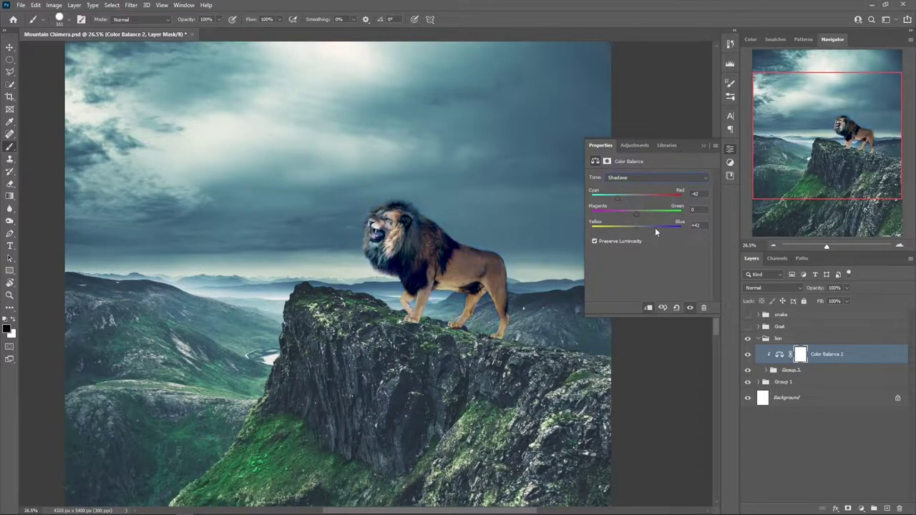
click(657, 177)
click(644, 200)
mouse_move(636, 229)
mouse_down()
mouse_move(622, 229)
mouse_move(644, 214)
mouse_up()
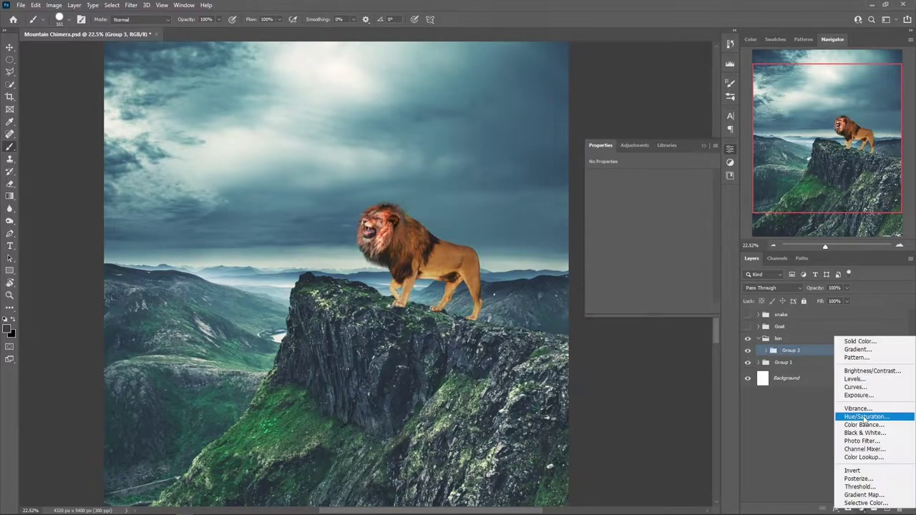
Add a colorized Hue/Saturation tinting the lion natural brown, in Color blend mode.
click(865, 416)
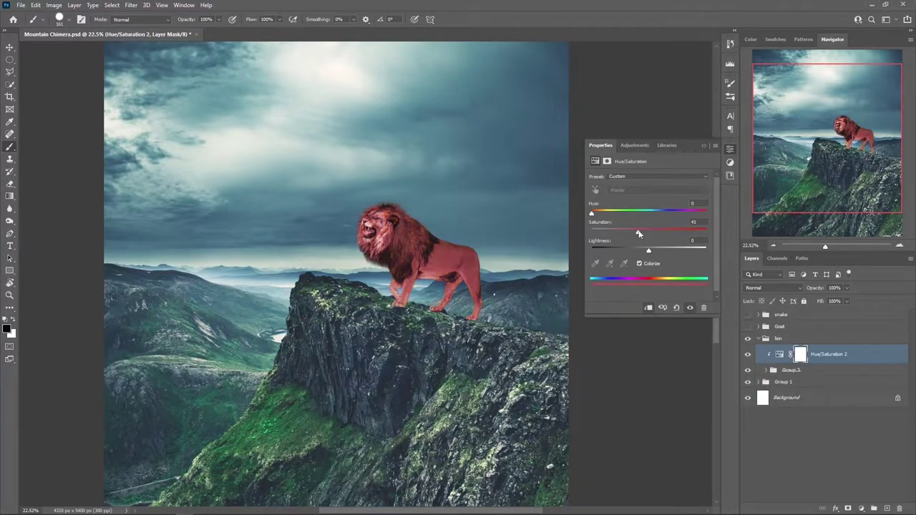
mouse_move(591, 213)
mouse_down()
mouse_move(659, 209)
mouse_move(600, 213)
mouse_move(643, 232)
mouse_move(640, 250)
mouse_up()
click(772, 288)
click(769, 390)
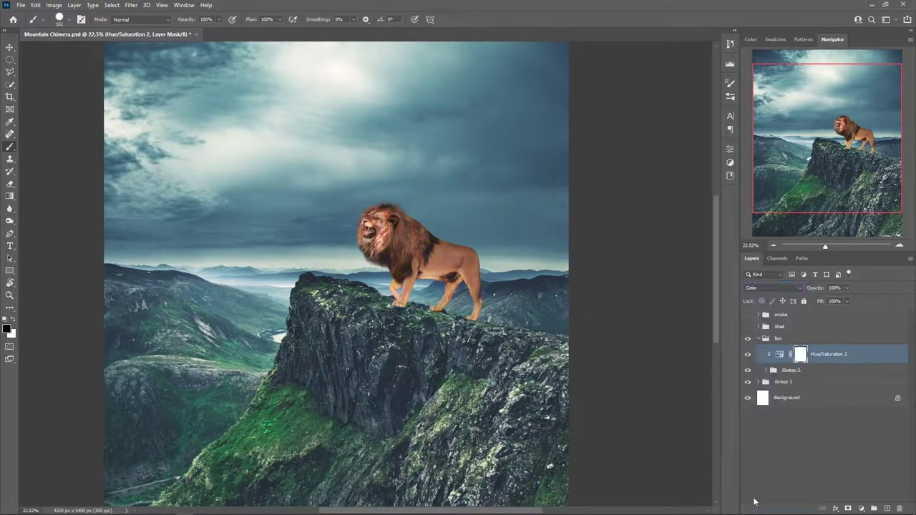
Add another Color Balance pushing the lion's shadows toward cyan, then select highlights.
click(833, 420)
mouse_move(636, 198)
mouse_down()
mouse_move(607, 201)
mouse_move(631, 198)
mouse_move(642, 230)
mouse_up()
click(634, 177)
click(622, 196)
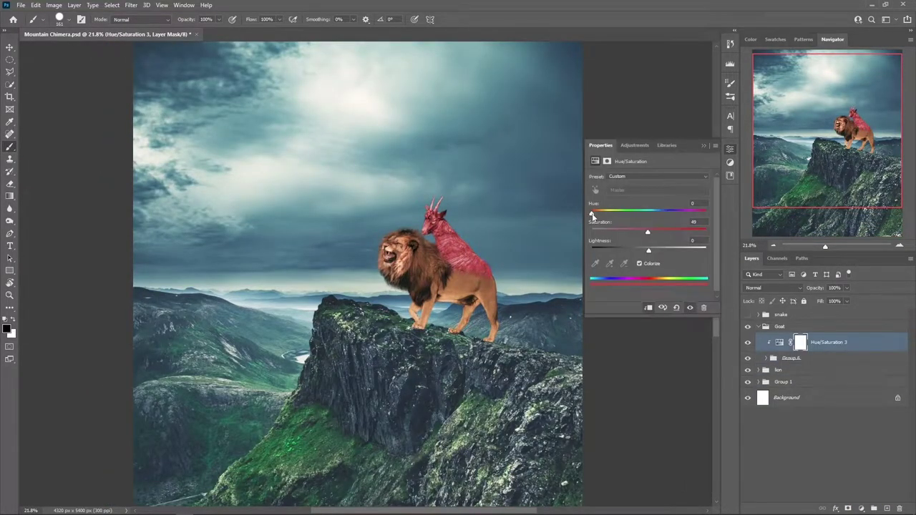
Warm the goat's hue toward orange-brown and choose tone ranges in the Color Balance adjustments.
drag(592, 213, 598, 213)
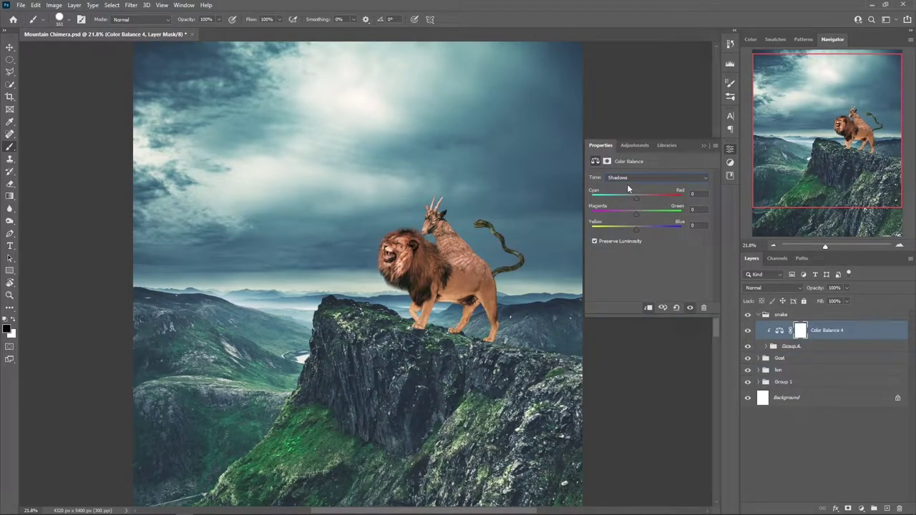
click(627, 179)
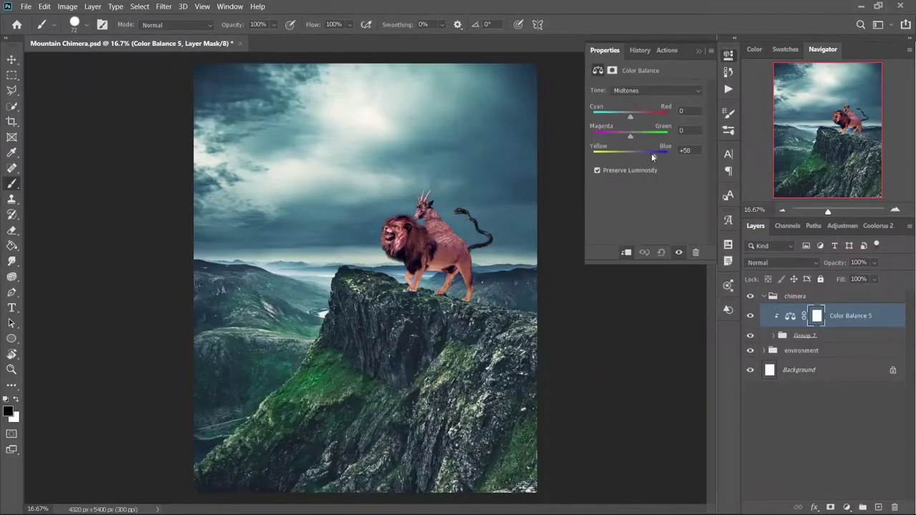
click(656, 90)
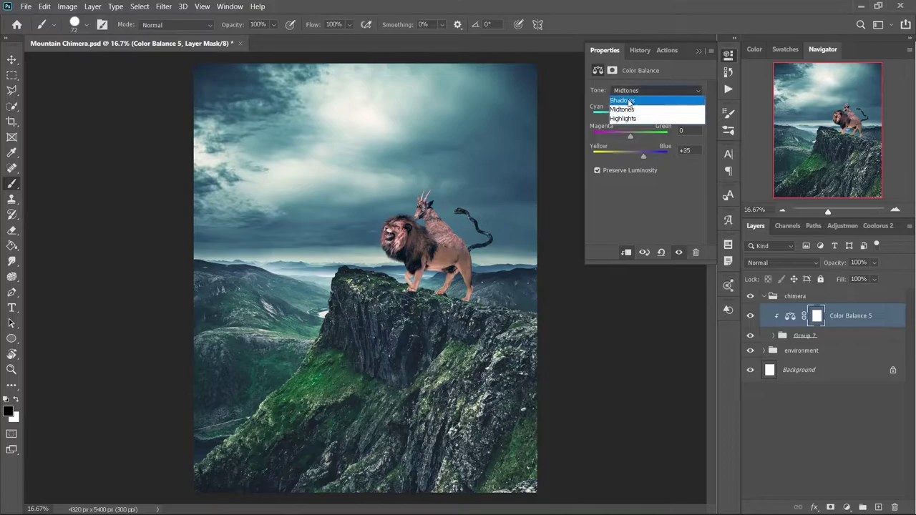
click(658, 107)
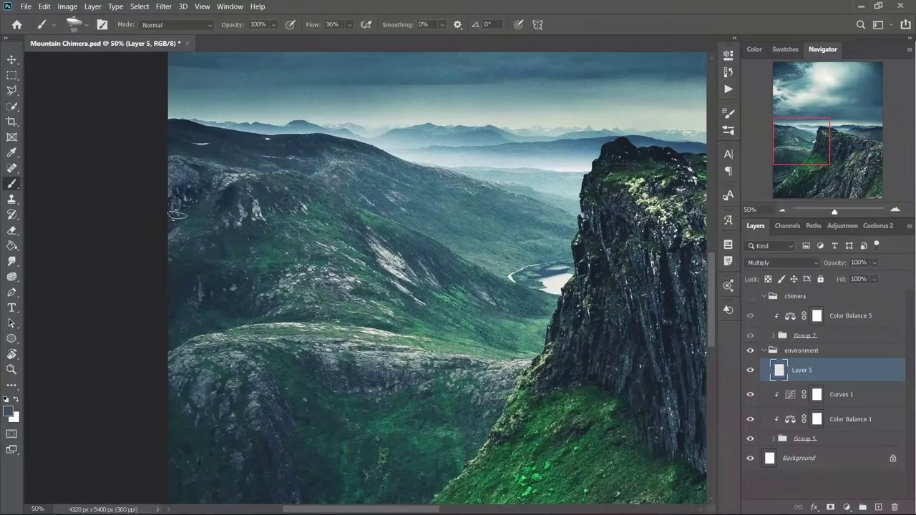
Darken the left and middle hillsides with soft brush strokes, resizing the brush as needed.
drag(177, 214, 234, 302)
key(bracketright)
key(bracketright)
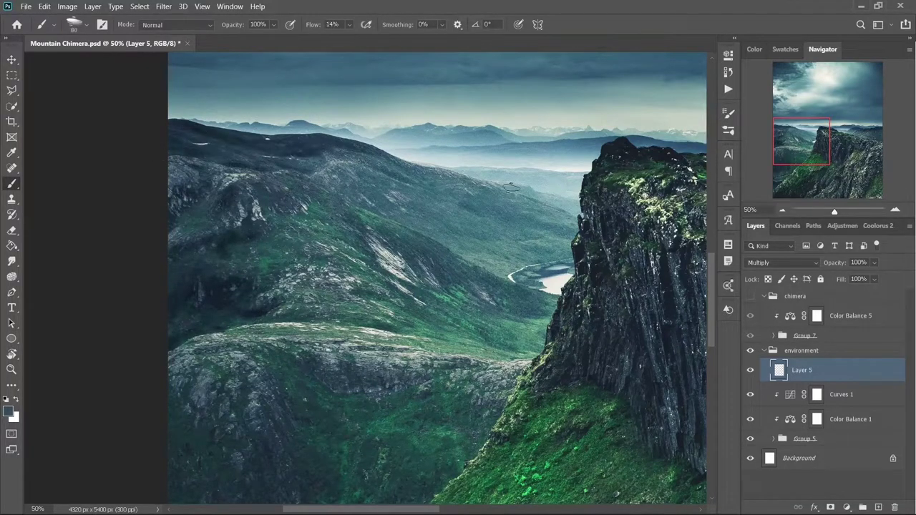
key(bracketleft)
key(bracketleft)
key(bracketleft)
drag(401, 194, 387, 327)
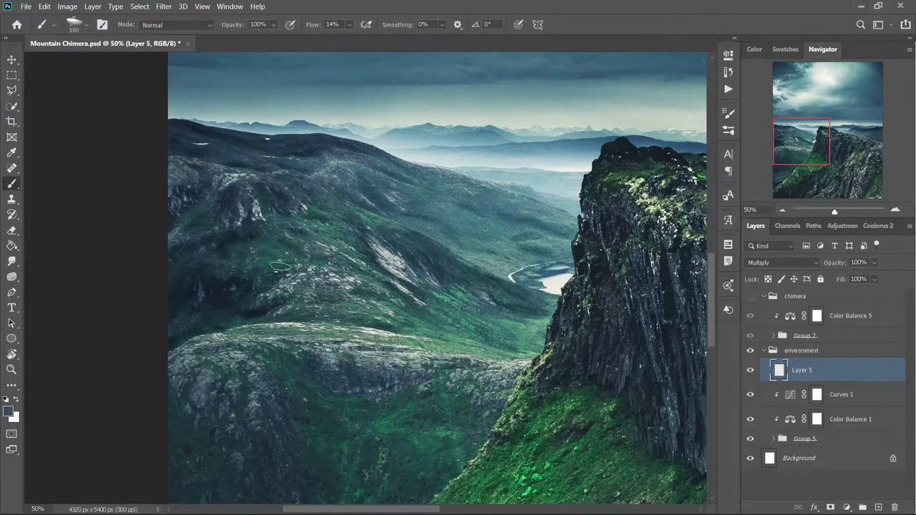
scroll(280, 266, down, 5)
scroll(184, 242, down, 5)
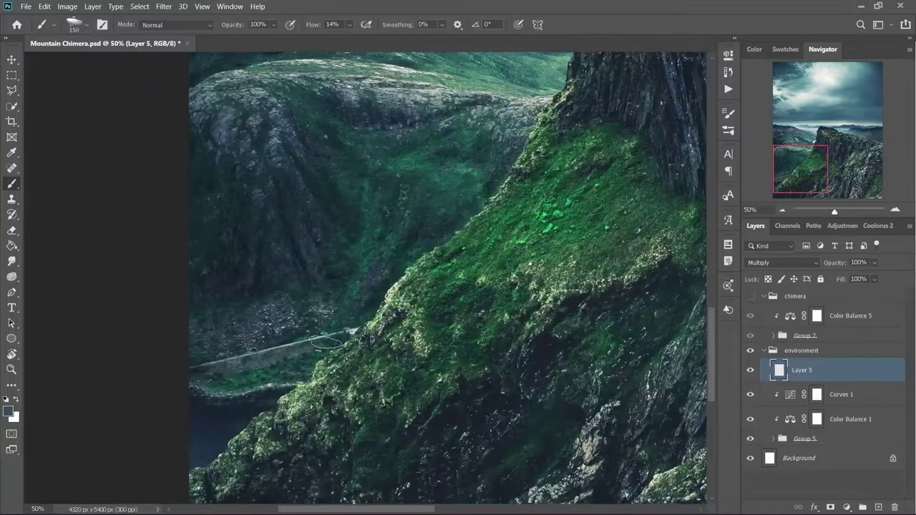
key(bracketright)
key(bracketright)
key(bracketright)
scroll(527, 214, right, 10)
scroll(527, 214, up, 10)
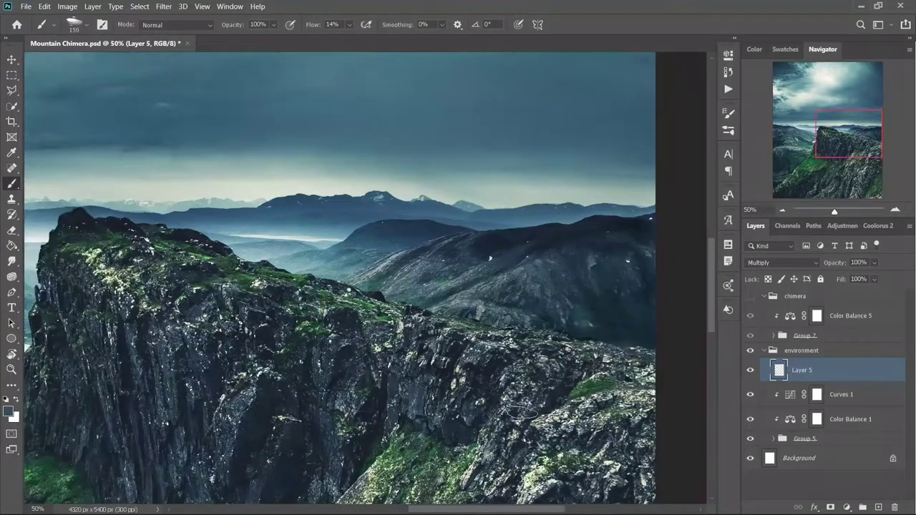
key(bracketleft)
key(bracketleft)
key(bracketleft)
scroll(325, 298, down, 1)
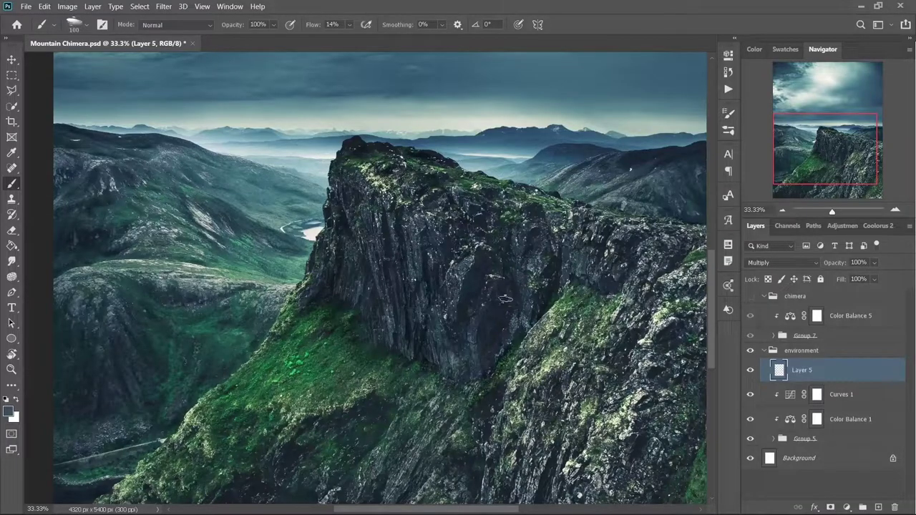
scroll(505, 299, down, 2)
scroll(505, 299, right, 3)
key(bracketright)
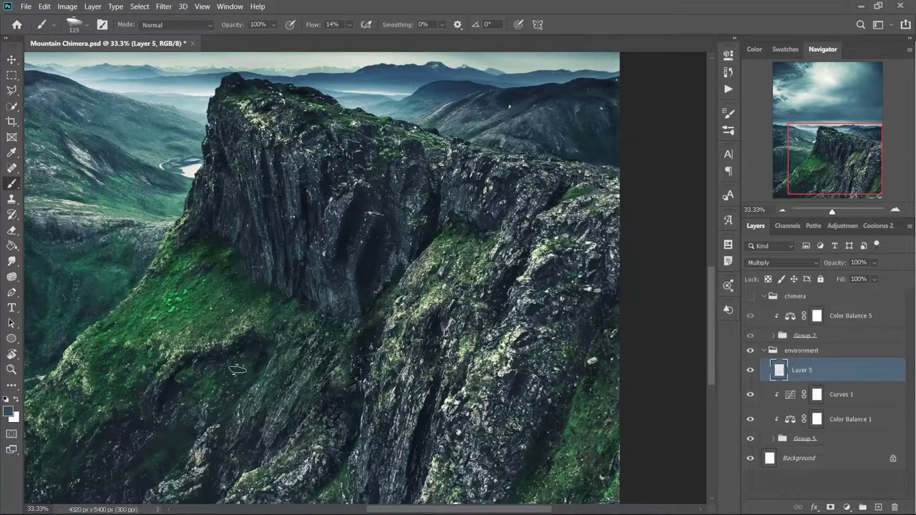
scroll(237, 369, down, 3)
scroll(237, 369, left, 2)
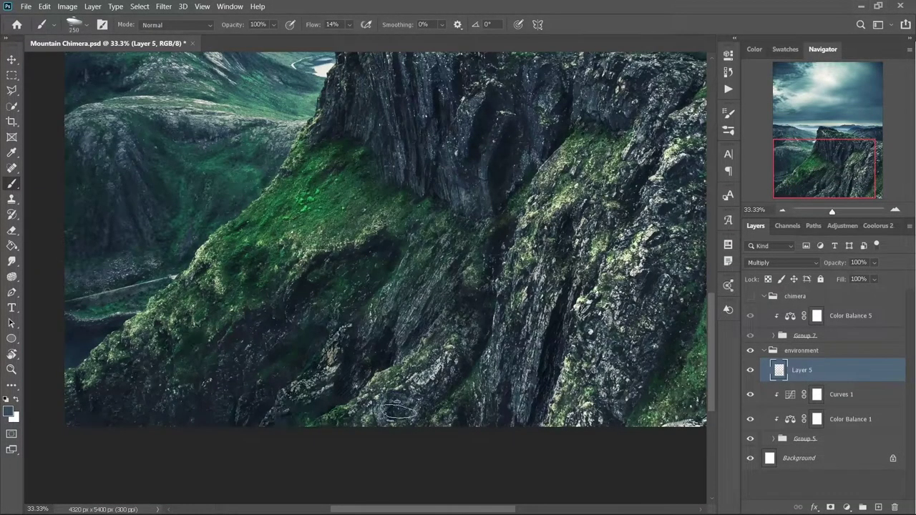
Shade the lower cliff with a wide dark stroke and zoom out to view the whole image.
key(bracketleft)
key(bracketleft)
key(ctrl+minus)
drag(440, 364, 615, 358)
key(bracketleft)
key(bracketleft)
key(bracketleft)
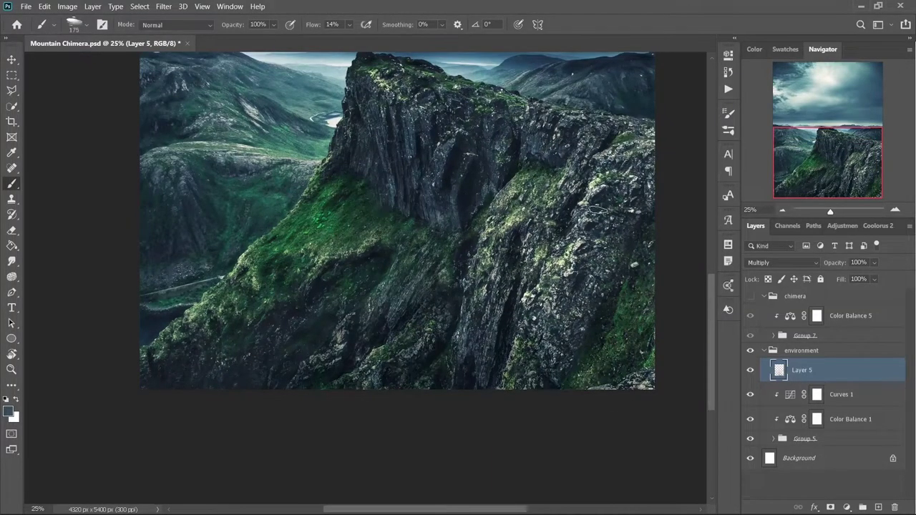
scroll(334, 308, up, 3)
scroll(335, 308, right, 2)
key(bracketleft)
key(bracketleft)
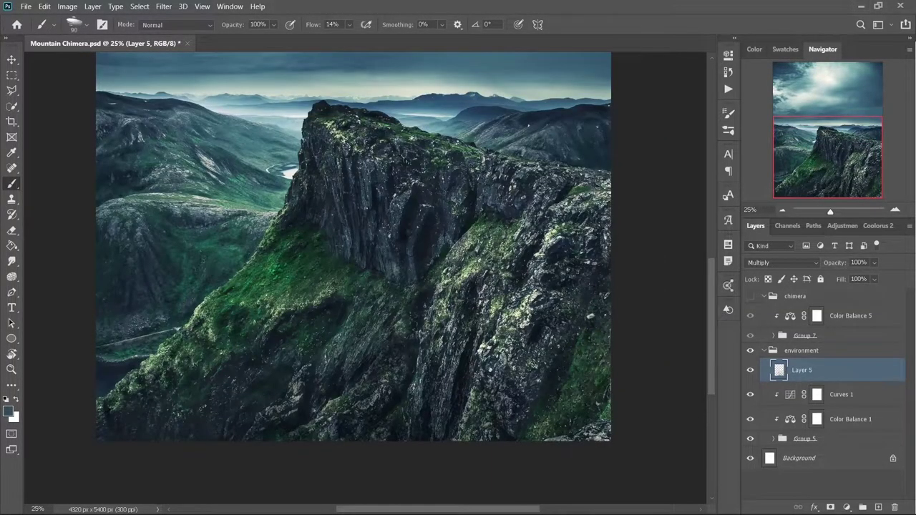
key(bracketright)
key(bracketright)
scroll(421, 258, up, 2)
scroll(421, 258, right, 1)
key(bracketleft)
key(bracketleft)
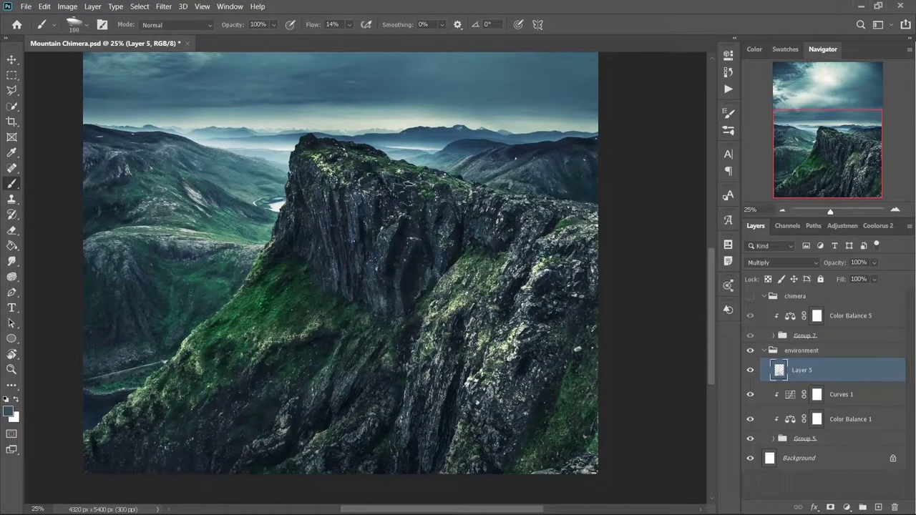
key(ctrl+minus)
Pick a large lightning brush preset from the Brush preset picker and enlarge it.
right_click(315, 143)
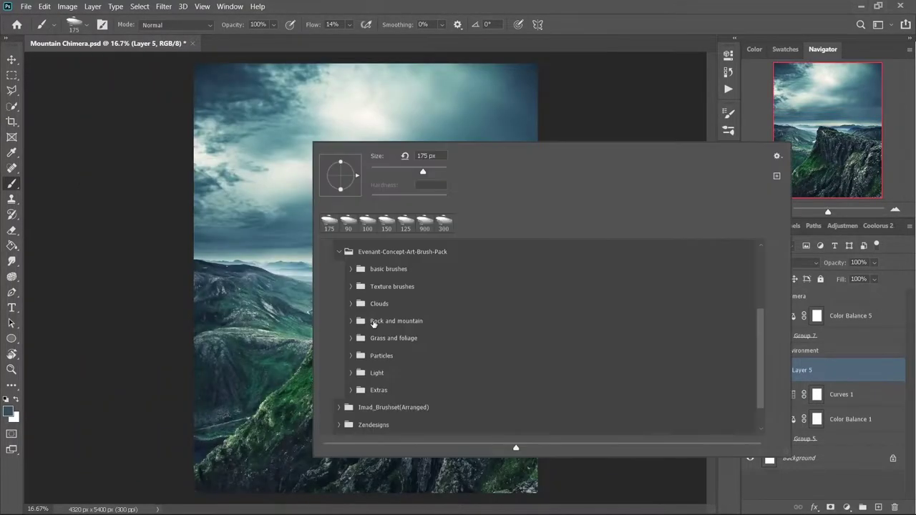
double_click(357, 180)
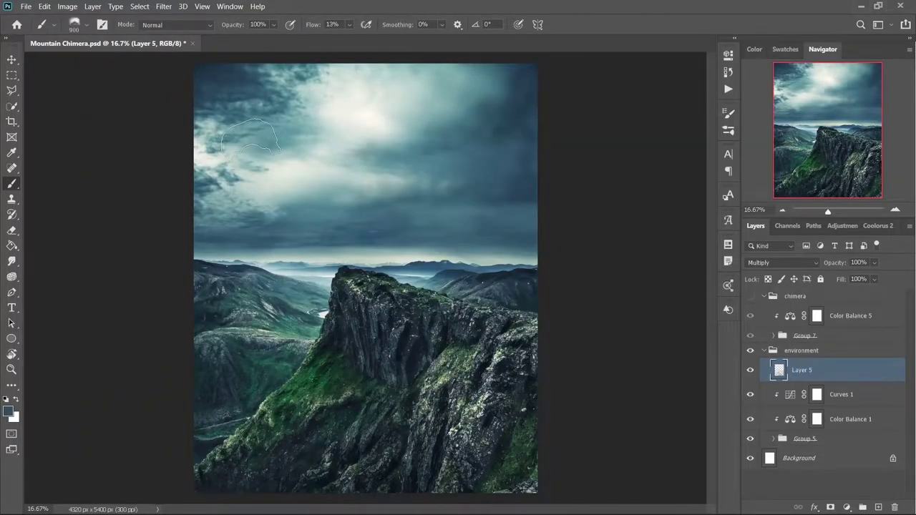
right_click(439, 166)
key(Return)
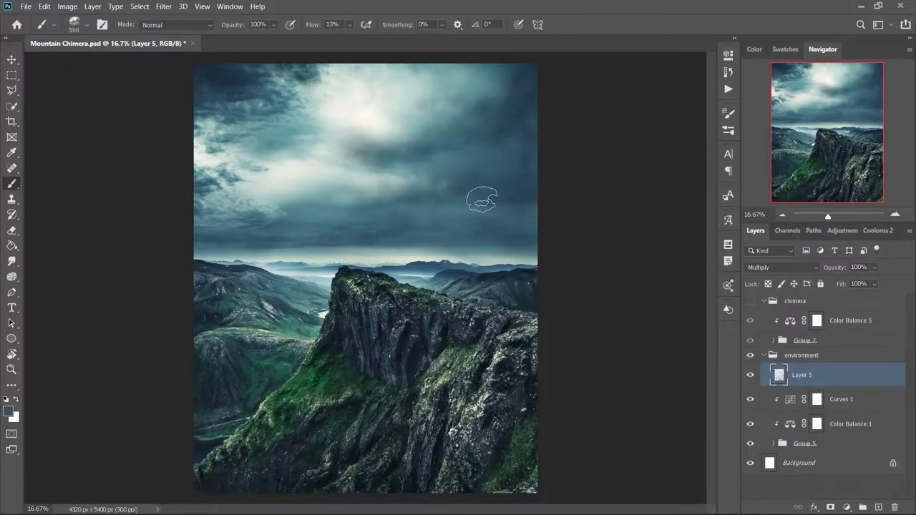
right_click(437, 184)
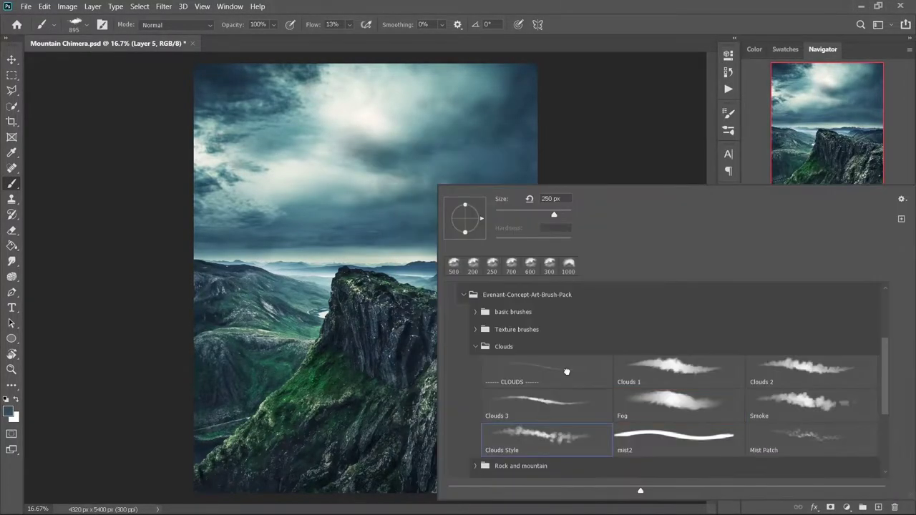
key(Return)
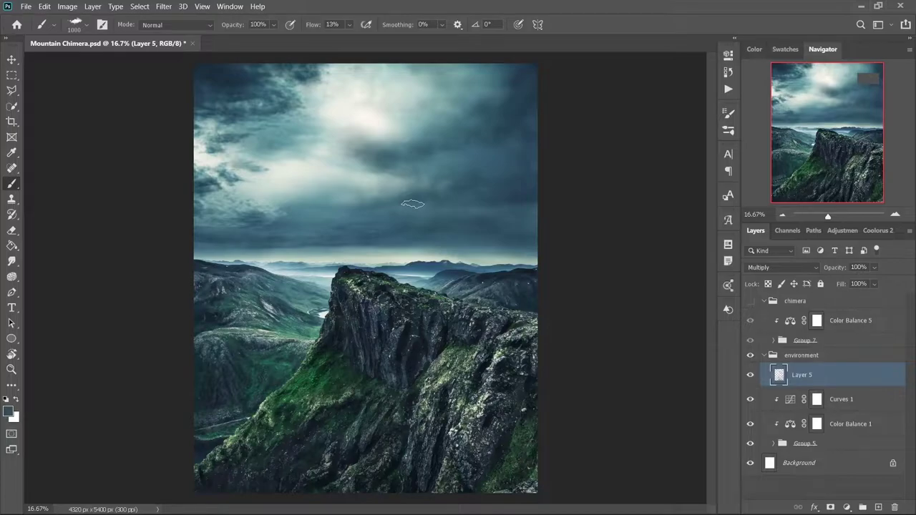
key(bracketright)
key(bracketright)
key(bracketright)
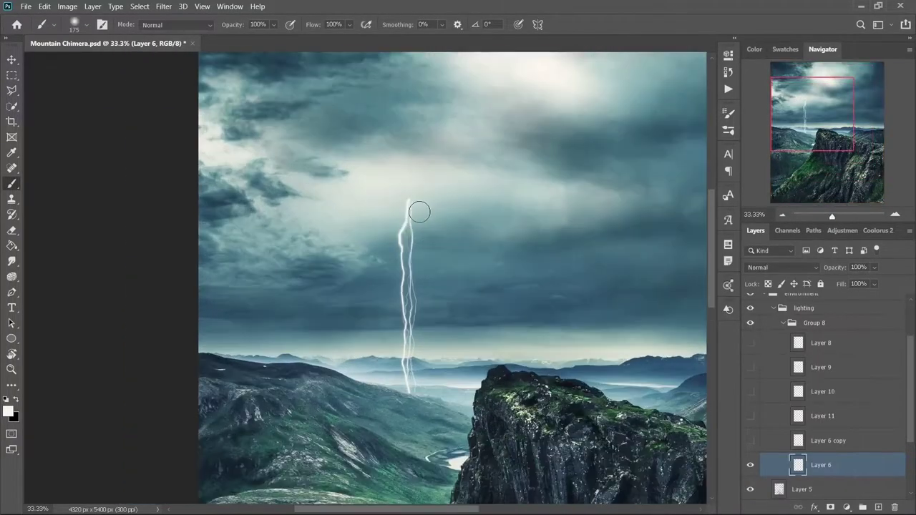
Choose a cloud brush tip and paint a bright cloud dab above the bolt.
right_click(669, 254)
click(637, 373)
key(Return)
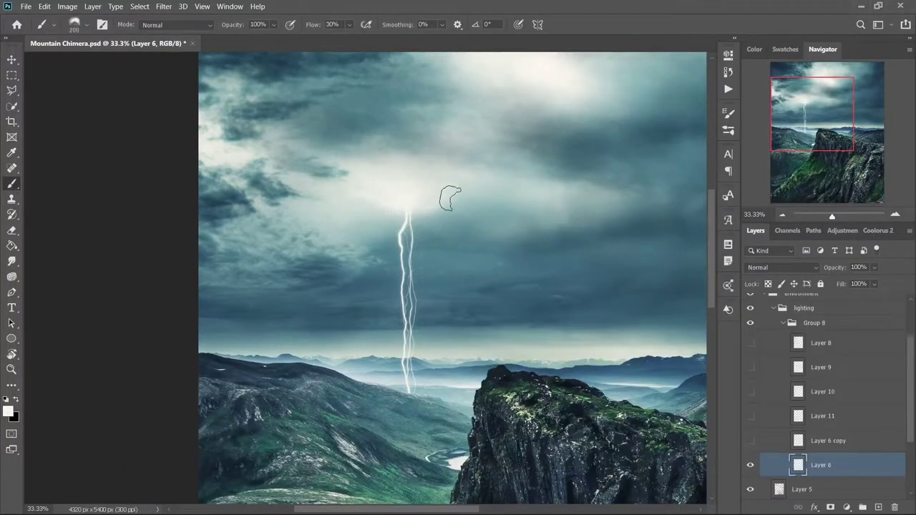
right_click(450, 198)
key(Return)
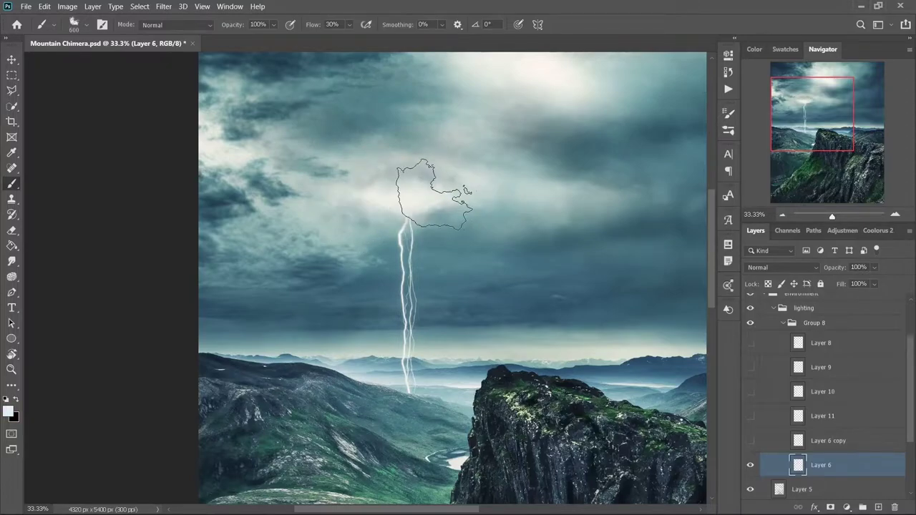
click(433, 194)
key(bracketleft)
key(bracketleft)
Add Layer 12 for cloud glow and set it to Overlay blending.
key(ctrl+shift+n)
key(Return)
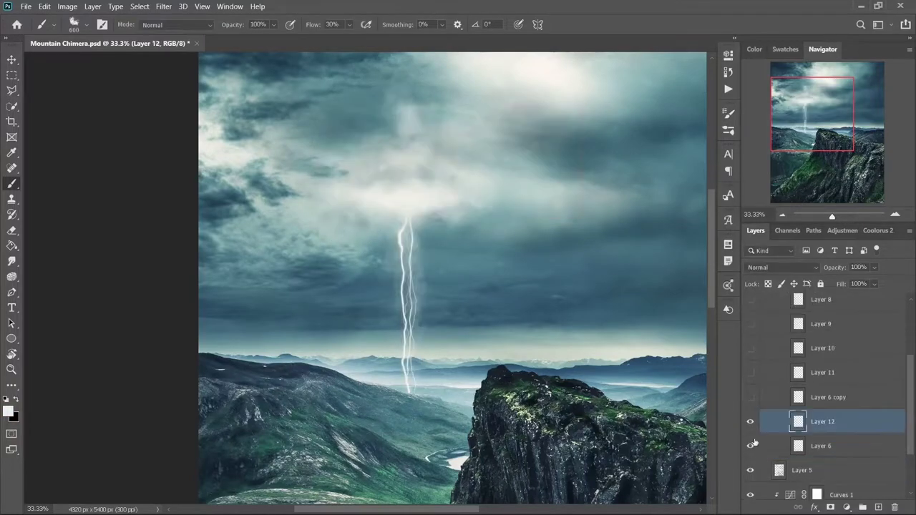
key(bracketright)
key(bracketright)
key(bracketright)
click(780, 267)
click(775, 331)
Add Layer 13 for more glow and zoom in on the lightning bolt.
key(ctrl+shift+alt+n)
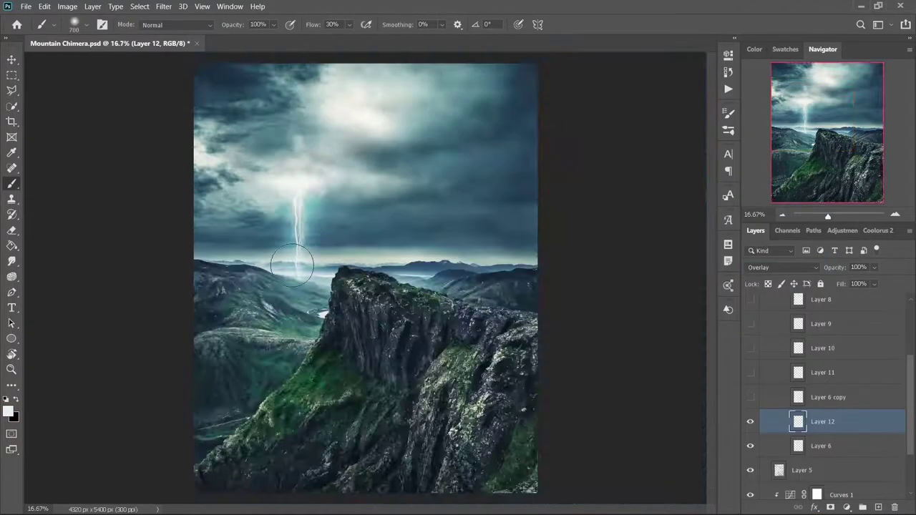
scroll(451, 349, up, 2)
right_click(368, 207)
key(Return)
key(ctrl+plus)
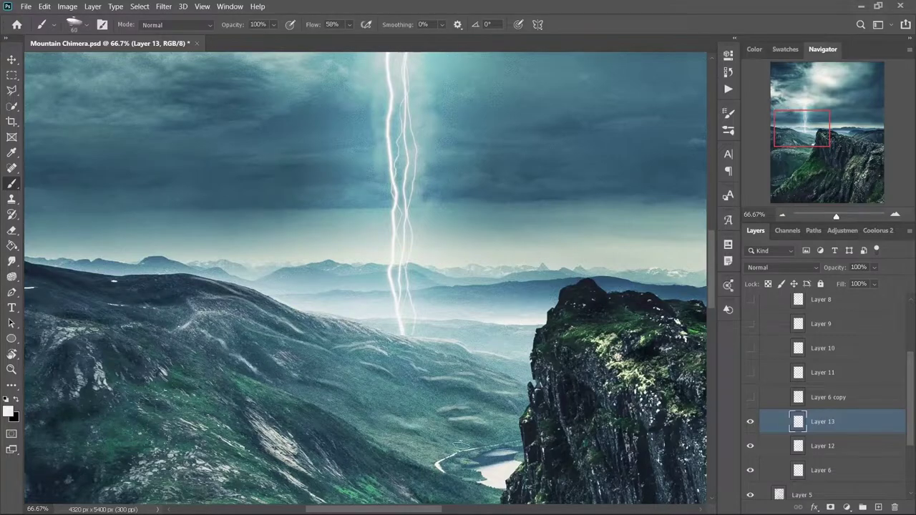
key(ctrl+minus)
Set Layer 13 to Screen and shrink a bolt copy onto the right hills.
click(781, 267)
click(772, 311)
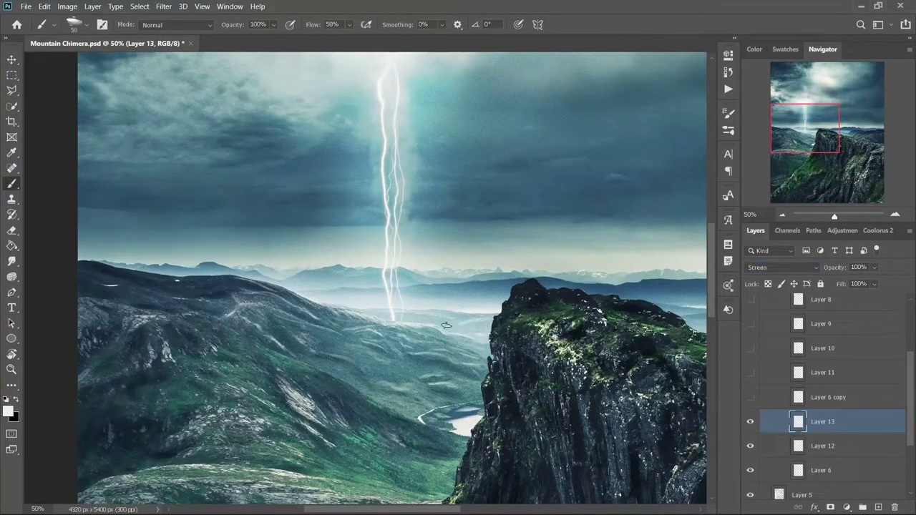
key(ctrl+minus)
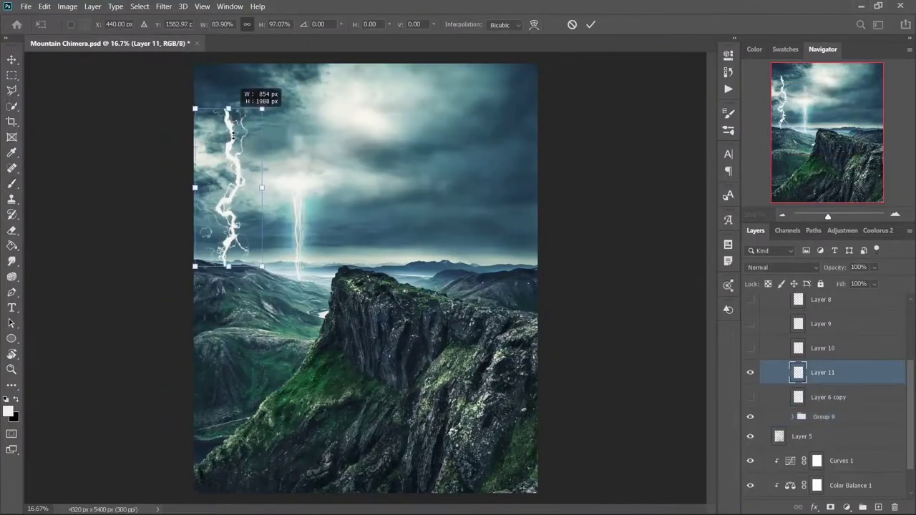
drag(232, 135, 485, 194)
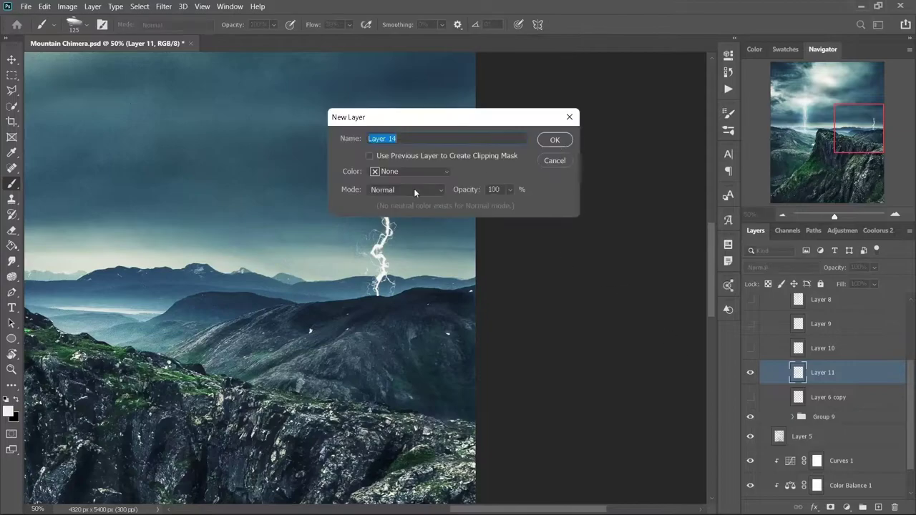
Pick the soft cloud brush and paint clouds around the small bolt's top.
double_click(415, 279)
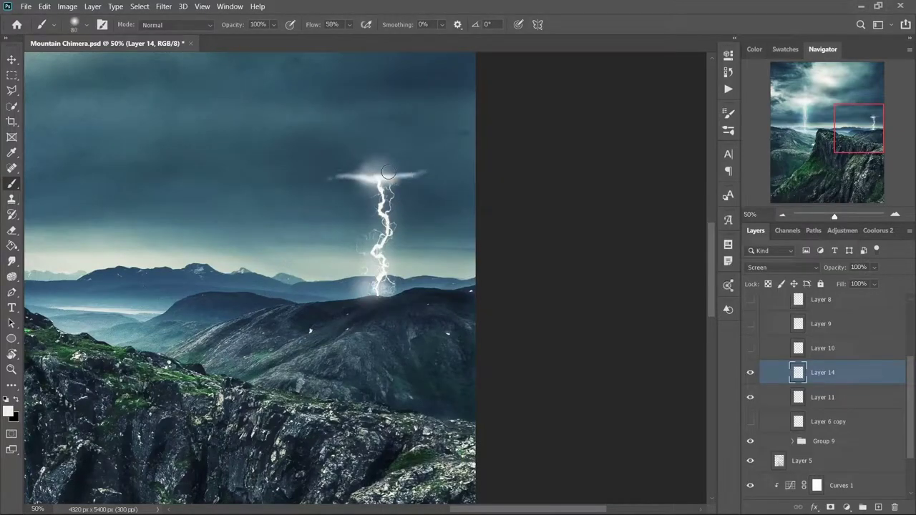
right_click(397, 187)
double_click(438, 354)
drag(395, 175, 271, 170)
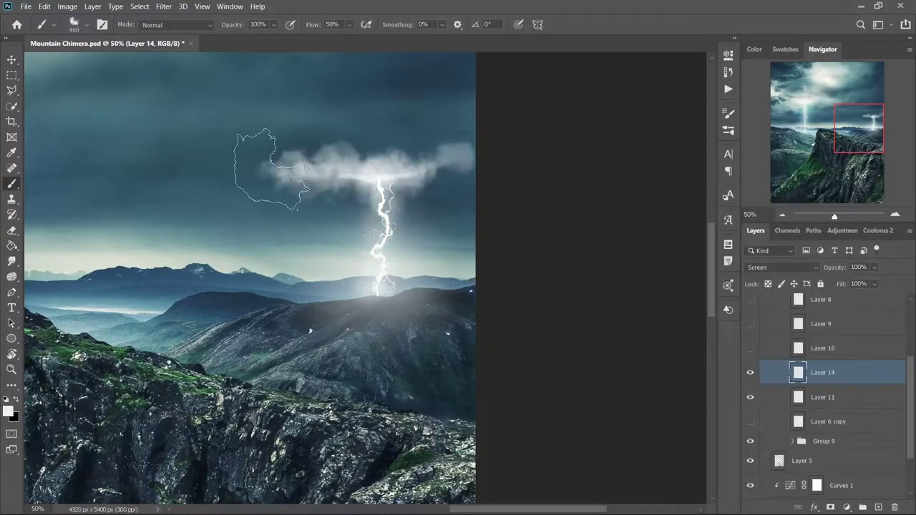
key(bracketright)
key(ctrl+minus)
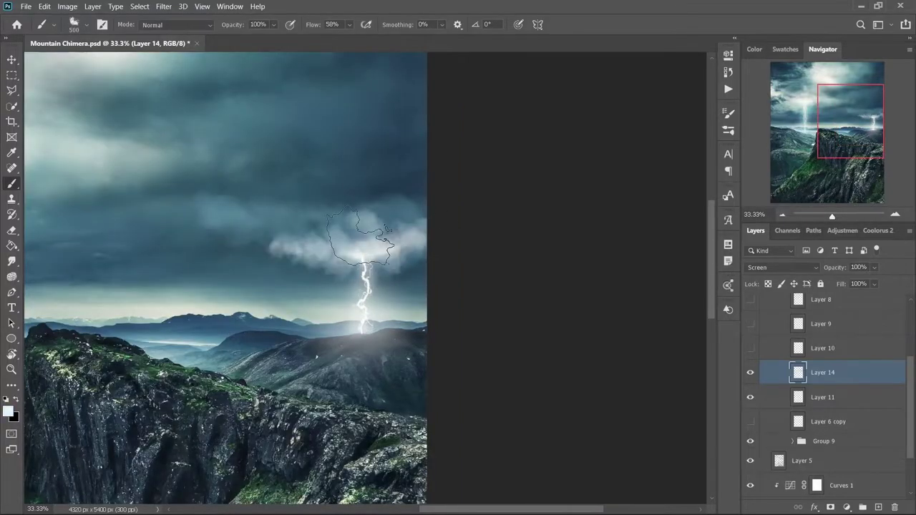
On a new layer, paint faint cloud wisps and set Layer 16 to Screen.
key(ctrl+minus)
key(ctrl+shift+alt+n)
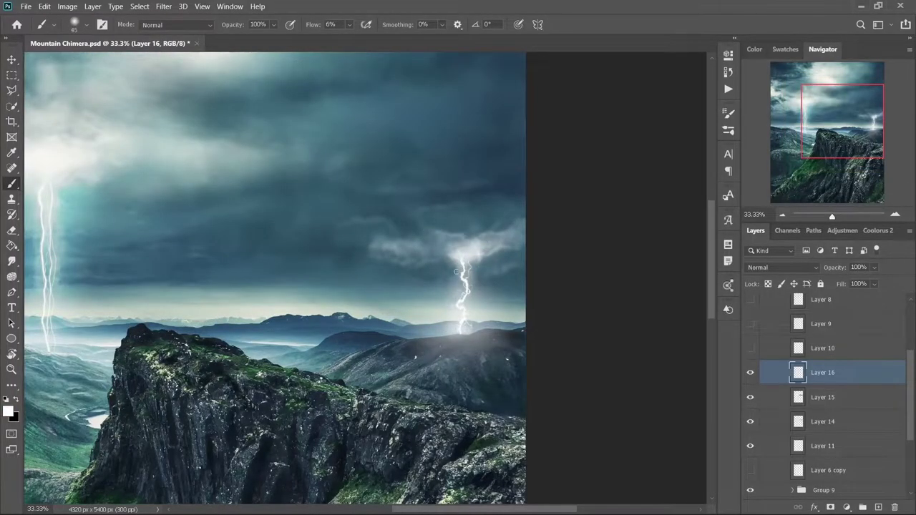
drag(456, 271, 370, 258)
click(782, 267)
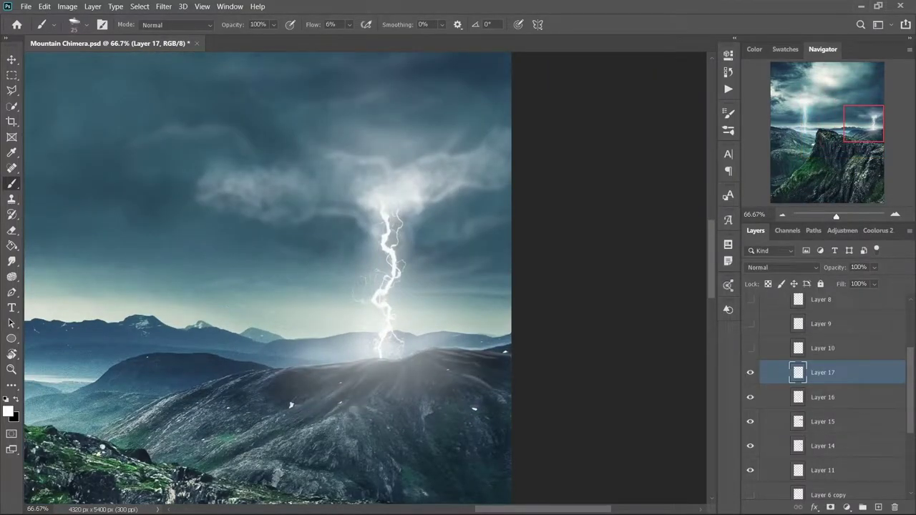
key(ctrl+minus)
key(bracketright)
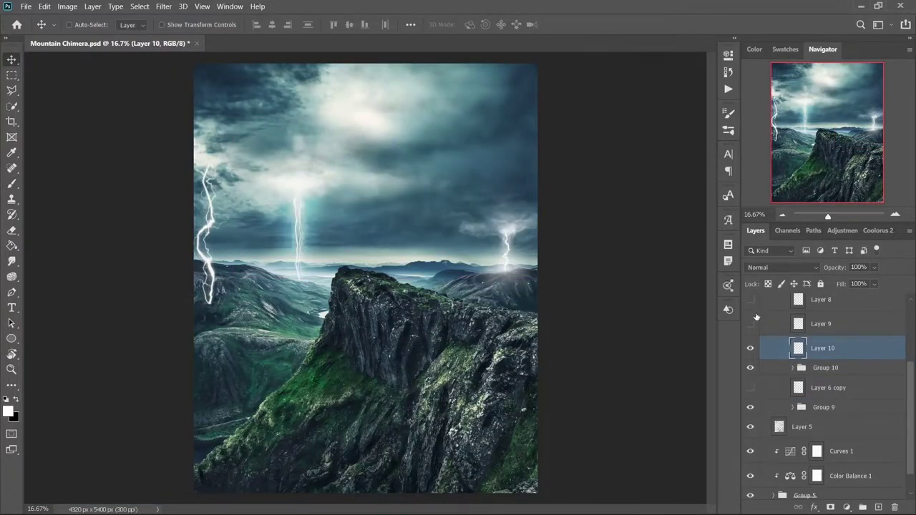
At 30% flow, paint a white glow at the lightning base on Screen-mode Layer 20.
key(bracketleft)
key(shift+3)
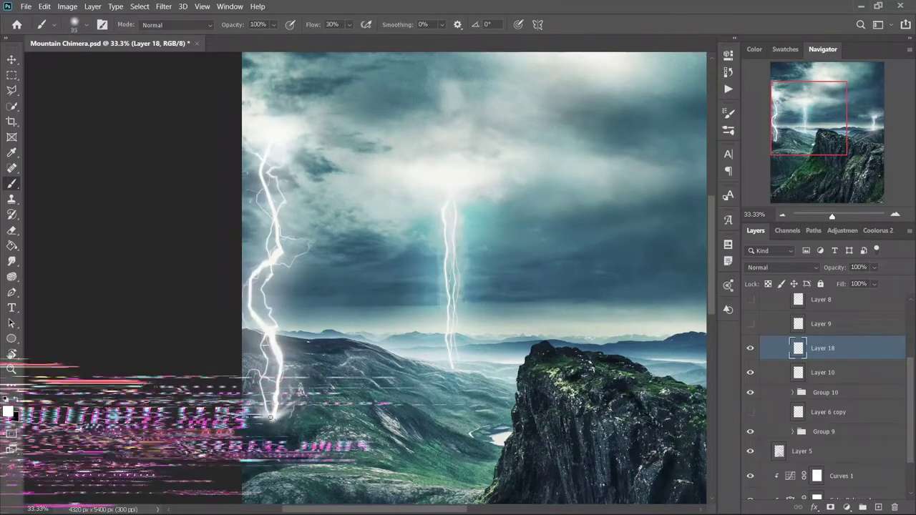
key(bracketright)
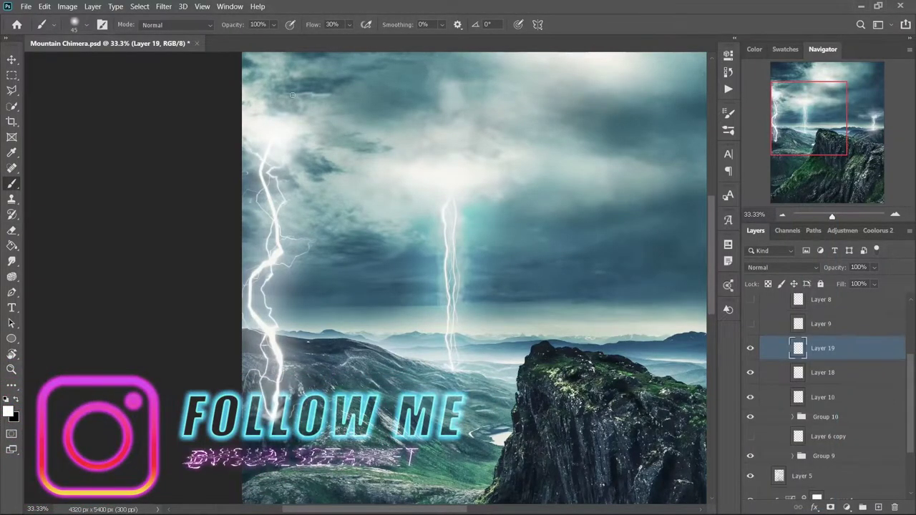
key(bracketright)
key(bracketright)
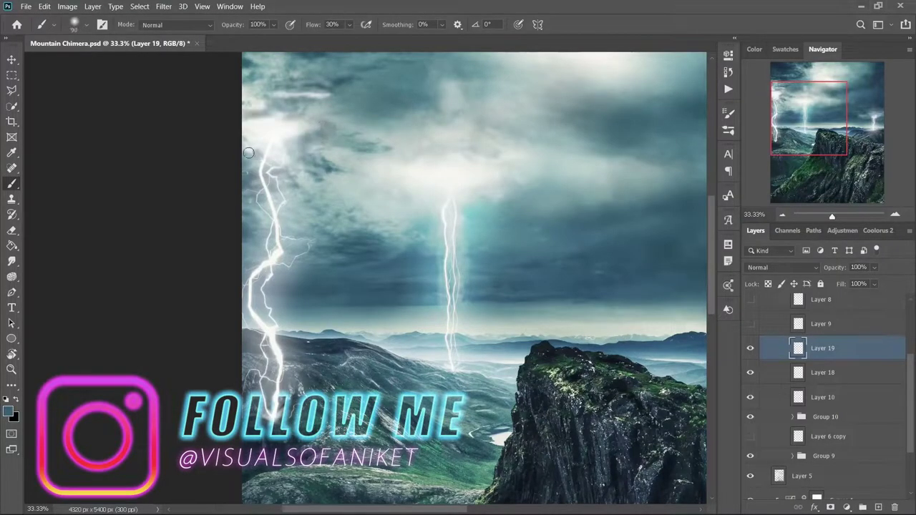
key(bracketright)
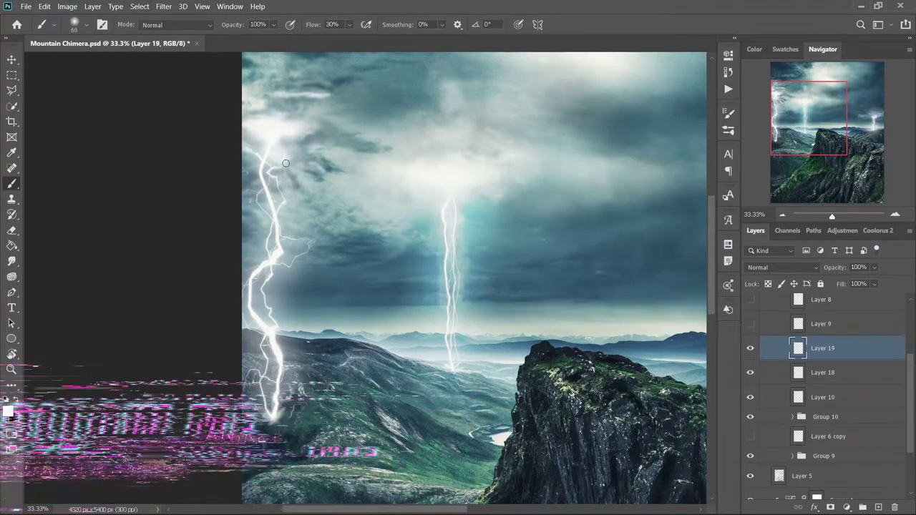
key(ctrl+minus)
key(ctrl+minus)
key(ctrl+minus)
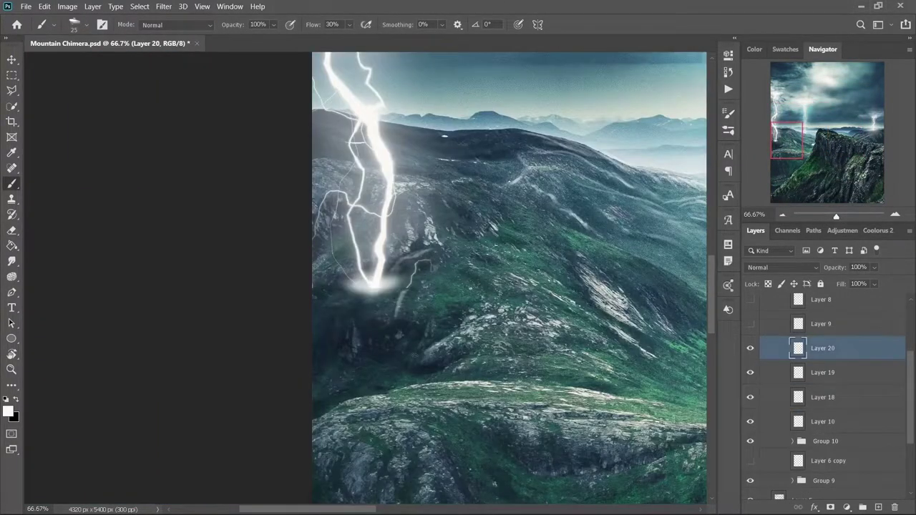
drag(392, 315, 362, 268)
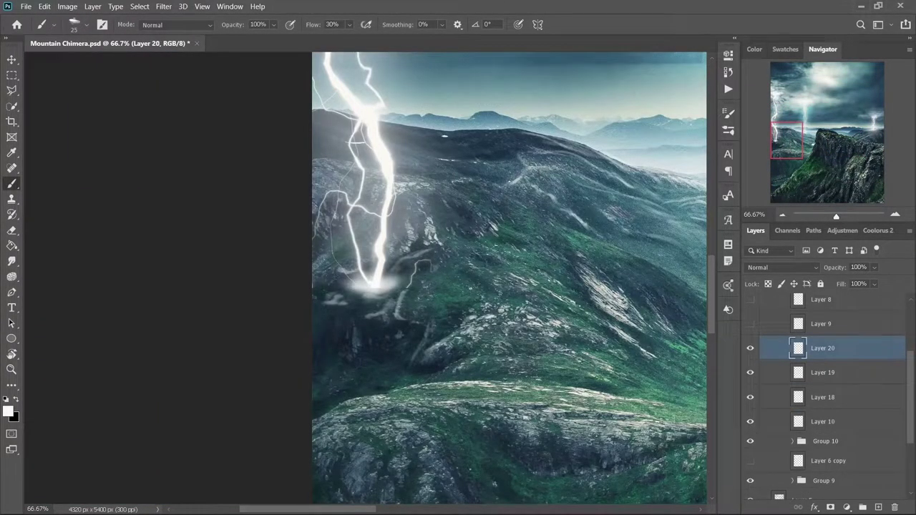
click(782, 267)
click(769, 307)
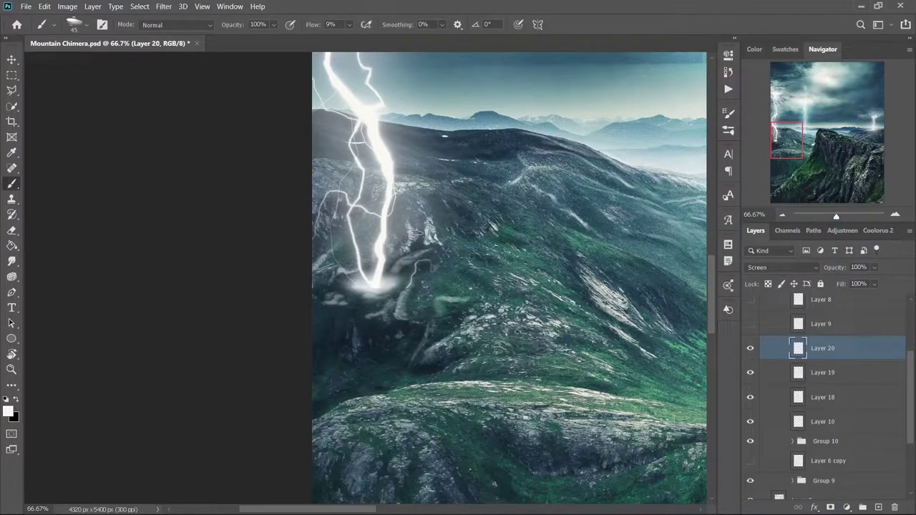
Paint faint light on the hillside near the strike point.
key(bracketright)
key(bracketleft)
key(bracketleft)
key(bracketleft)
mouse_move(515, 331)
mouse_down()
mouse_move(413, 286)
mouse_move(523, 239)
mouse_up()
key(bracketright)
key(bracketright)
key(bracketright)
key(bracketright)
key(bracketright)
key(bracketright)
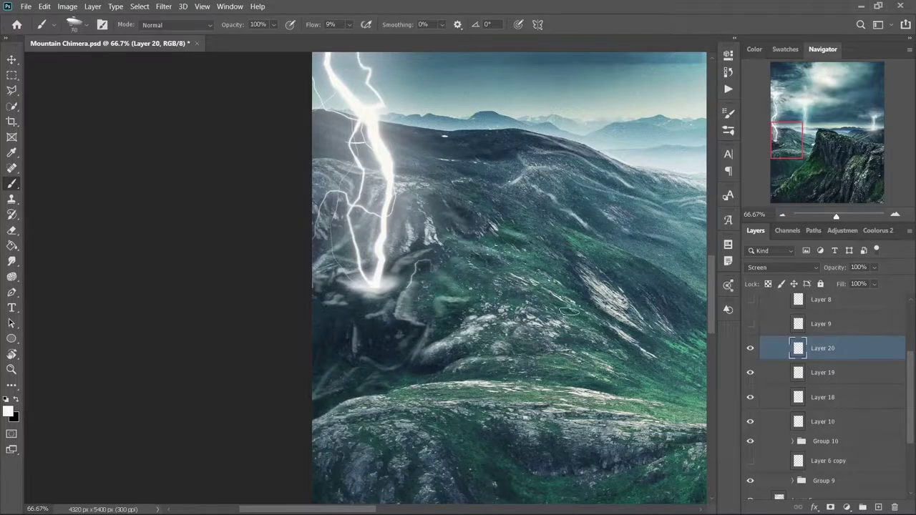
key(bracketleft)
key(bracketleft)
key(bracketleft)
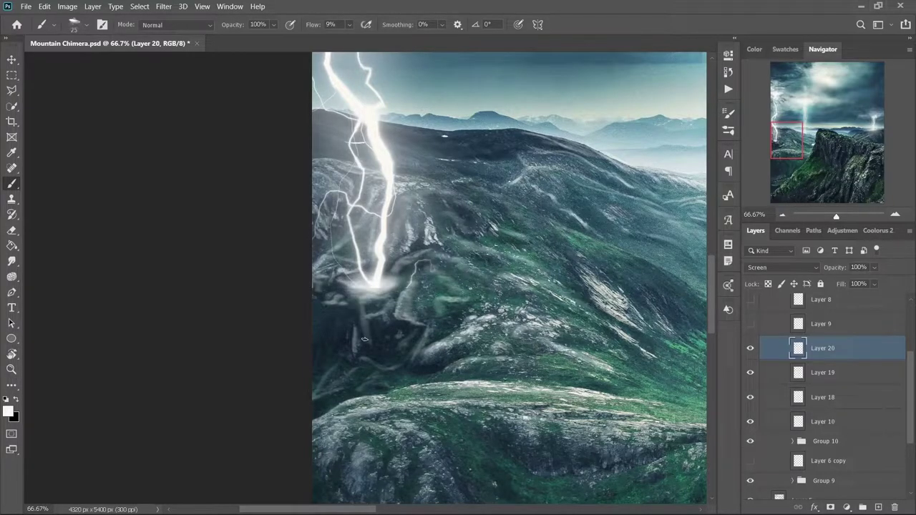
key(ctrl+0)
Group the lightning layers and scale the Layer 9 bolt onto the cliff top.
right_click(244, 201)
key(Escape)
key(ctrl+g)
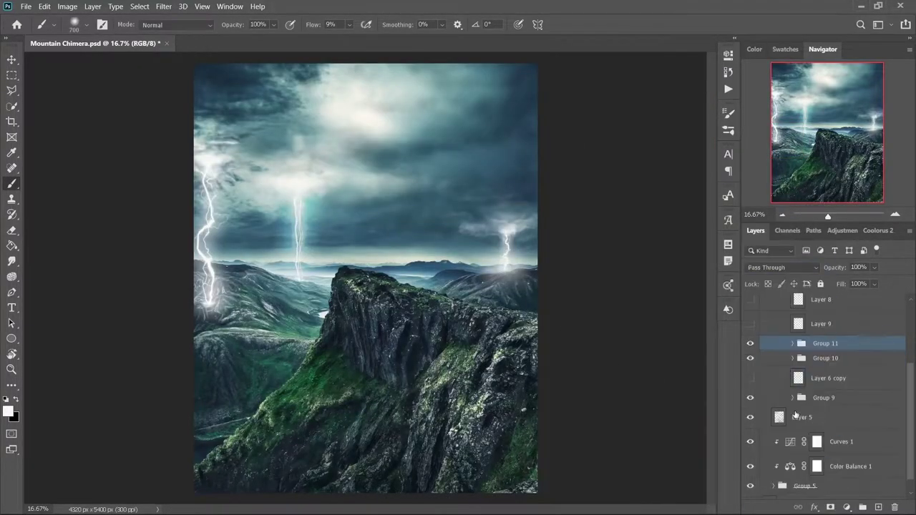
click(750, 323)
key(ctrl+t)
mouse_move(488, 215)
mouse_down()
mouse_move(494, 295)
mouse_move(386, 343)
mouse_move(408, 266)
mouse_up()
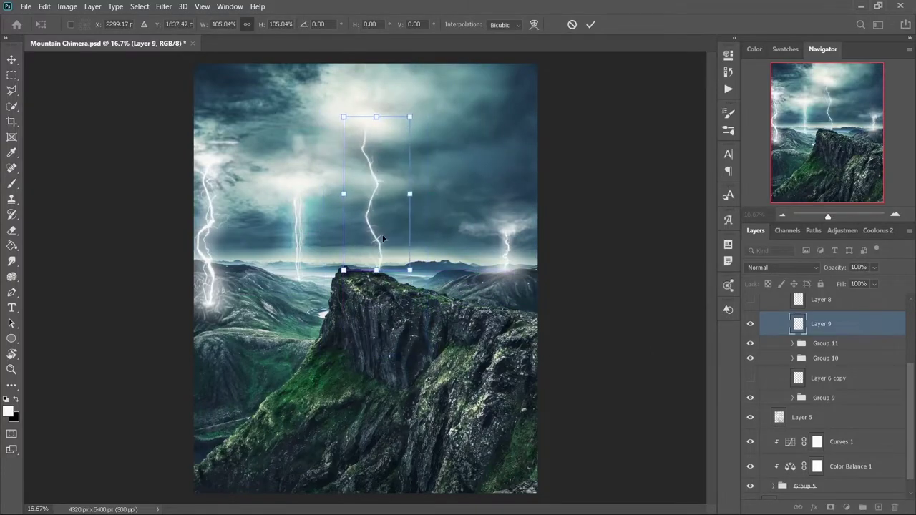
key(Return)
Erase the bolt's base and add new empty layers for clouds.
key(ctrl+plus)
key(ctrl+plus)
key(e)
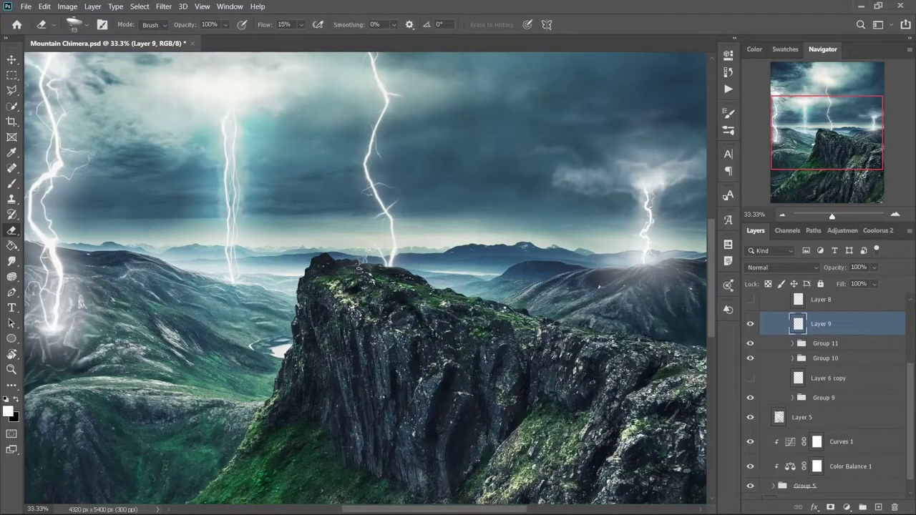
key(ctrl+minus)
key(ctrl+shift+alt+n)
key(b)
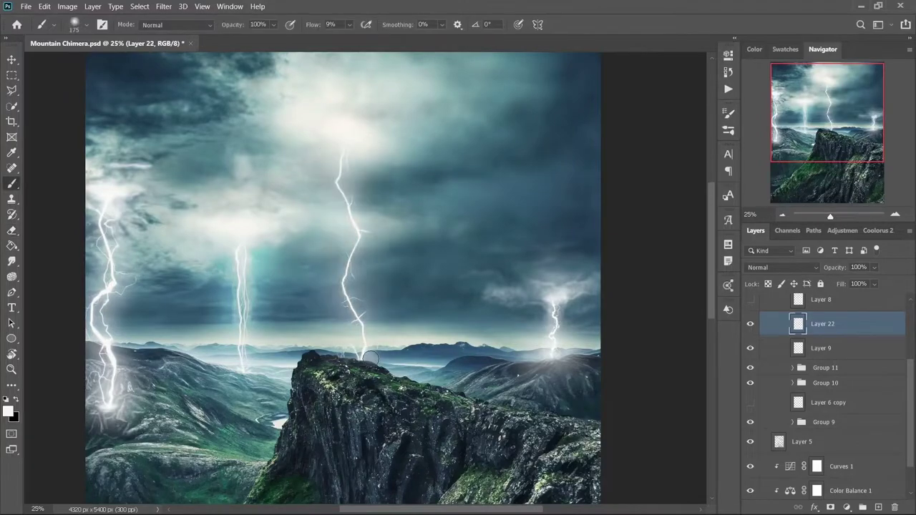
key(ctrl+shift+alt+n)
With the Clouds 1 brush, paint darker cloud texture over the bright upper sky.
right_click(408, 179)
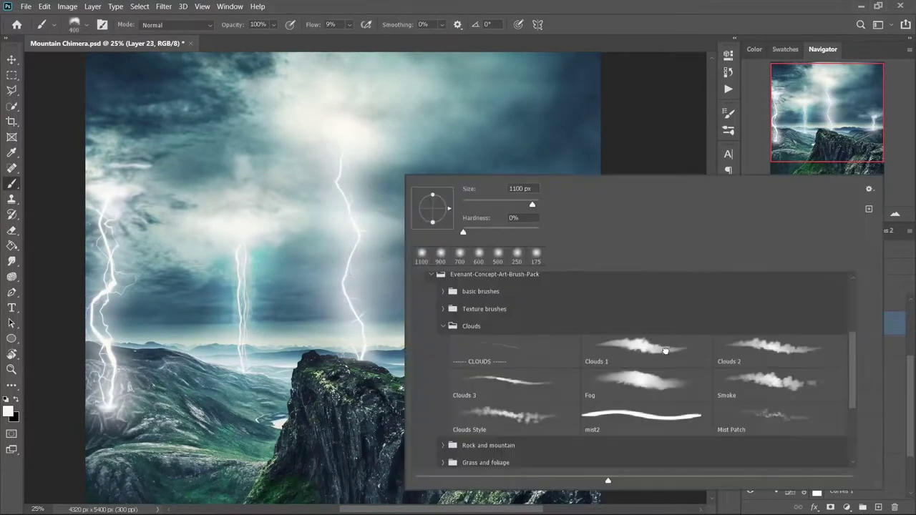
double_click(664, 350)
key(ctrl+plus)
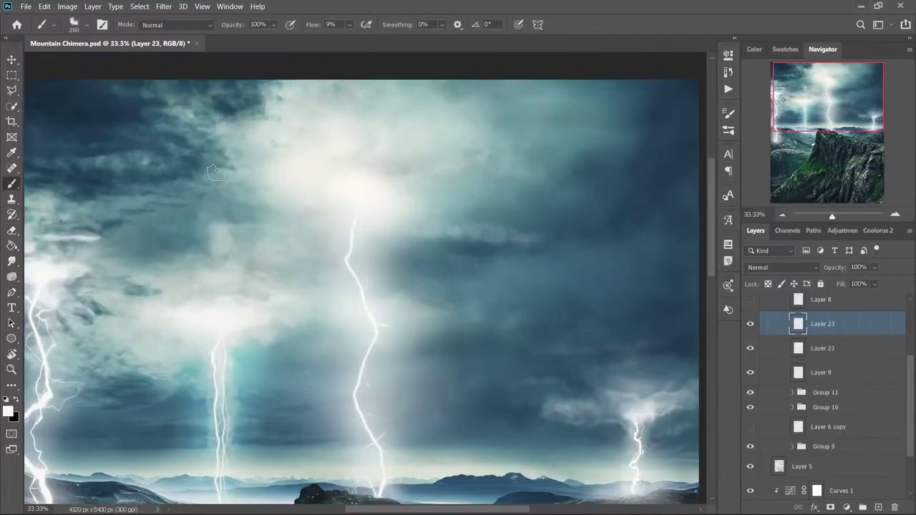
drag(215, 172, 177, 194)
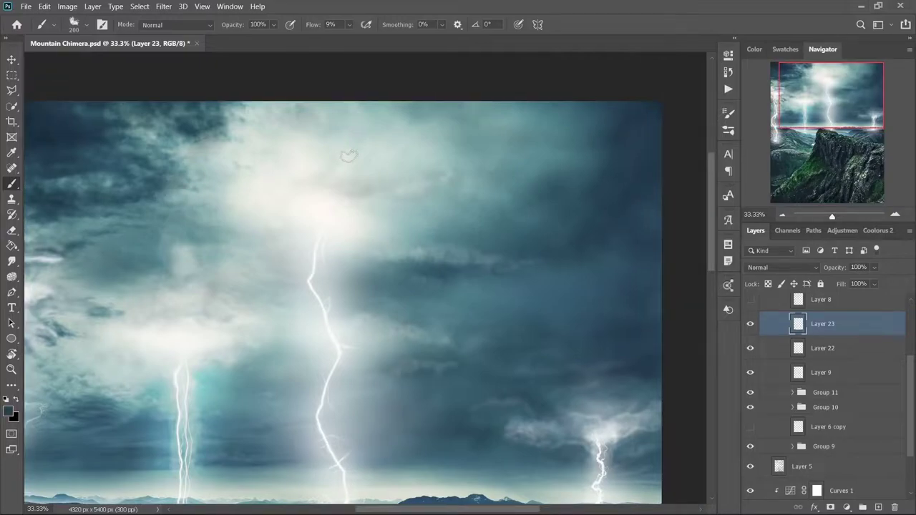
key(bracketright)
key(bracketright)
key(bracketright)
drag(349, 155, 194, 190)
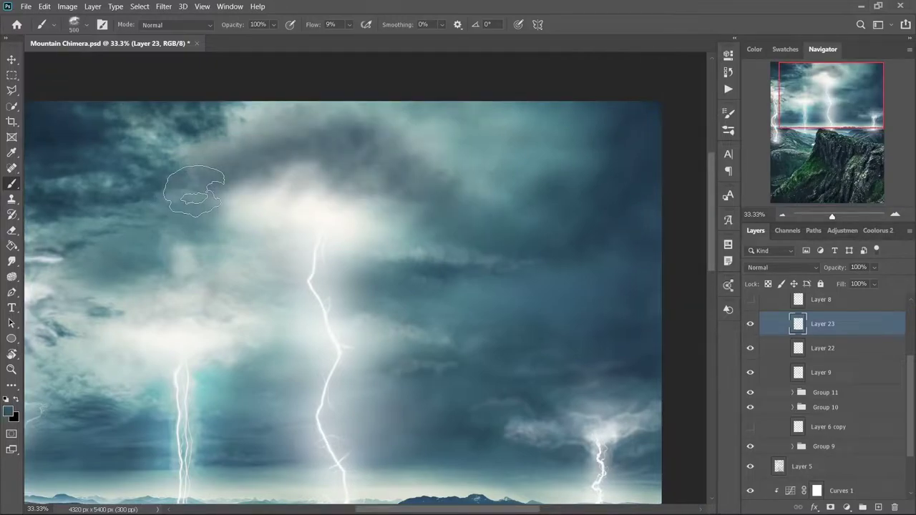
Switch to white and brighten clouds toward the right using a custom cloud brush.
key(bracketleft)
key(bracketleft)
key(bracketleft)
key(x)
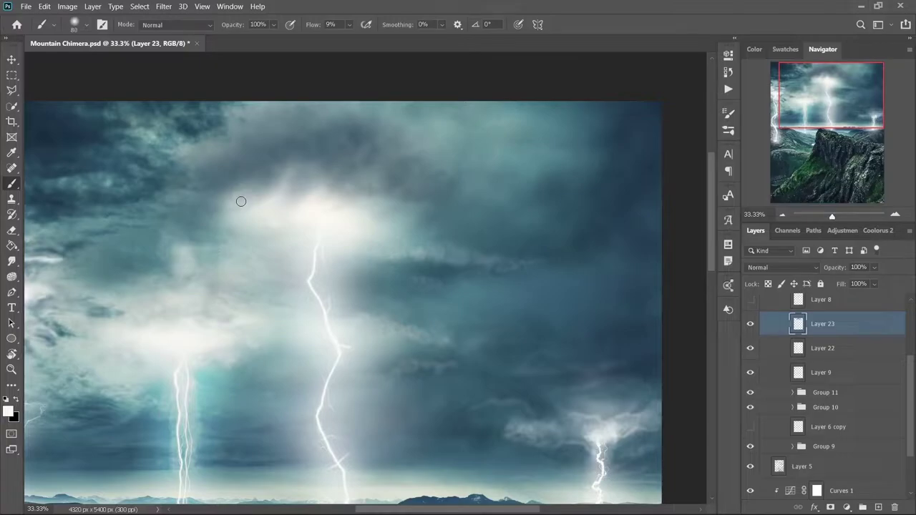
drag(241, 201, 426, 196)
right_click(430, 201)
double_click(483, 335)
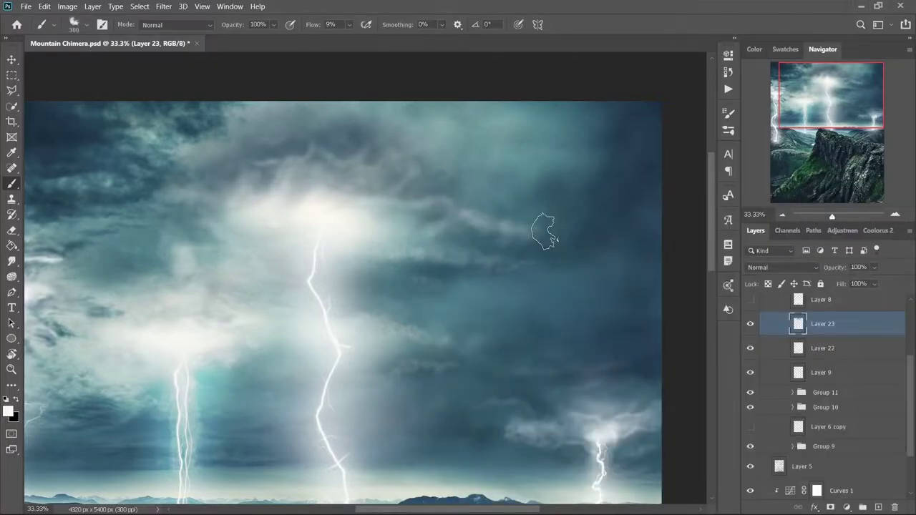
key(bracketright)
key(bracketright)
key(bracketright)
scroll(315, 168, left, 3)
key(bracketleft)
key(bracketleft)
key(bracketleft)
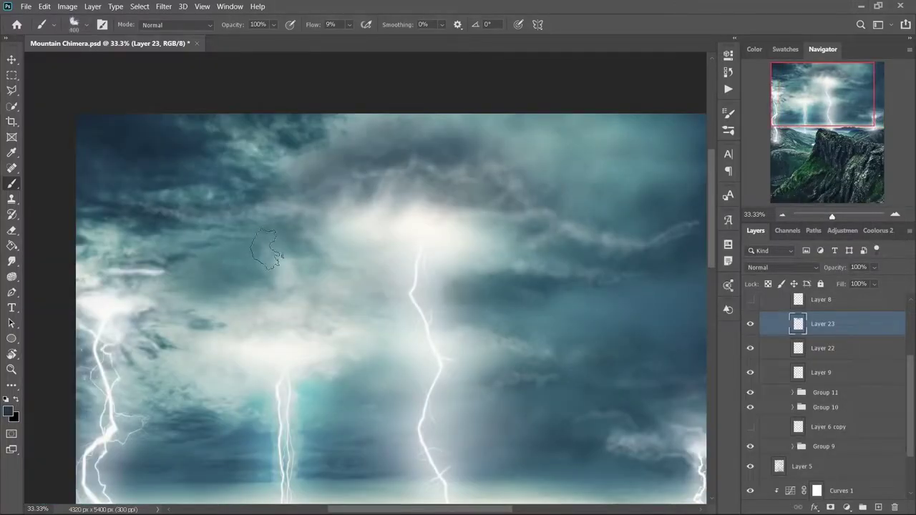
key(bracketright)
key(bracketright)
key(ctrl+minus)
key(ctrl+minus)
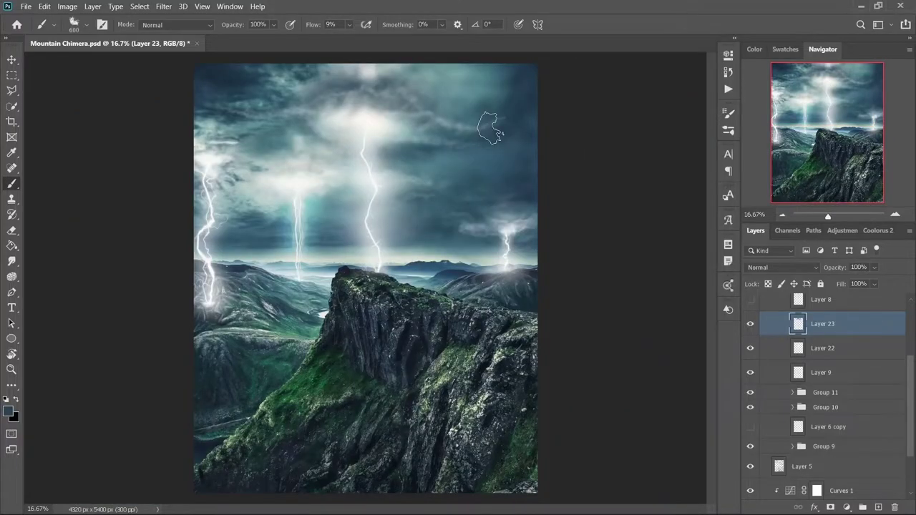
right_click(372, 202)
scroll(572, 400, down, 3)
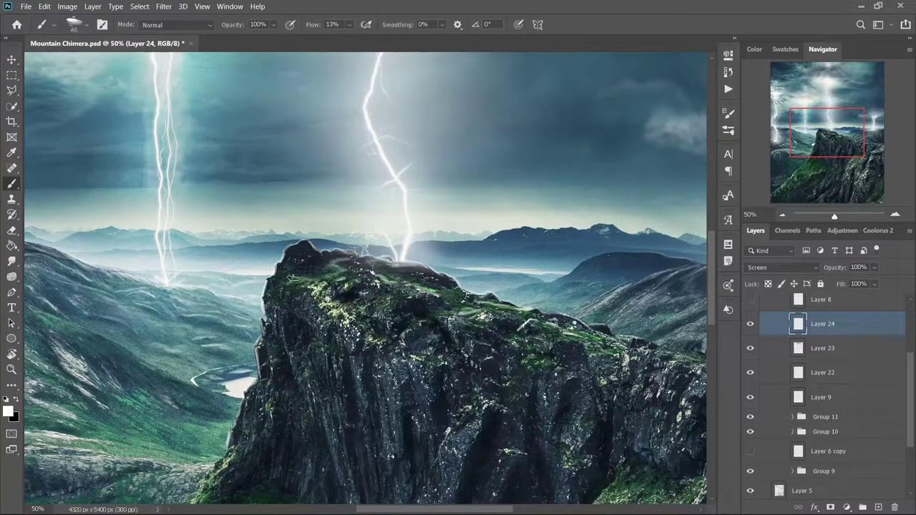
Paint soft white highlights along the cliff top with a small brush.
drag(448, 317, 347, 298)
key(bracketright)
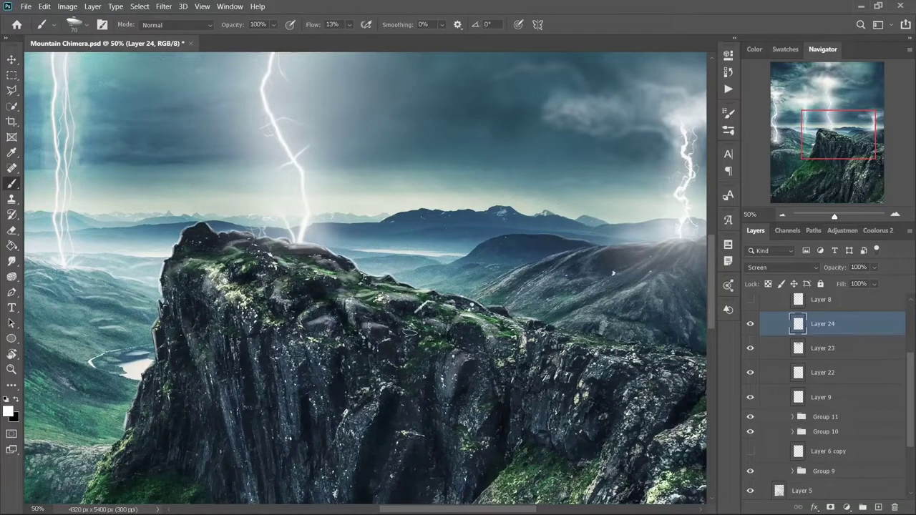
key(ctrl+minus)
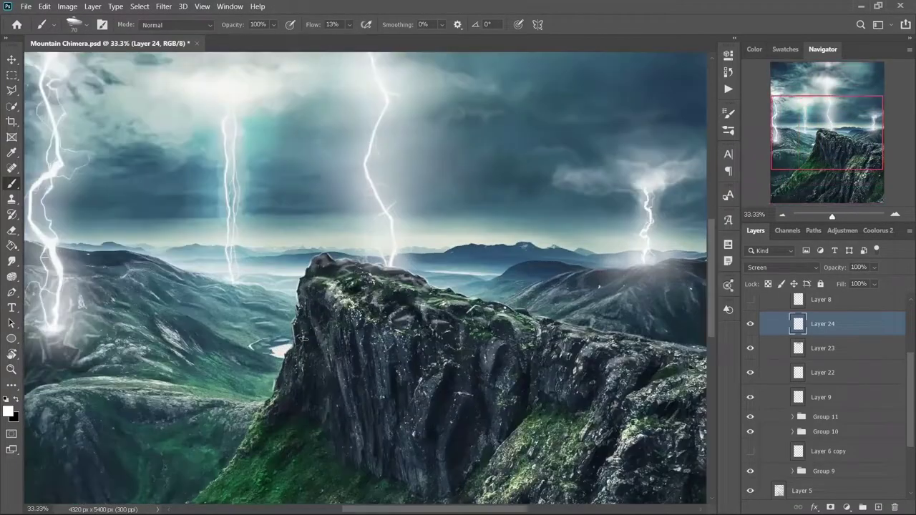
drag(293, 430, 380, 324)
key(bracketright)
key(bracketright)
drag(435, 230, 404, 139)
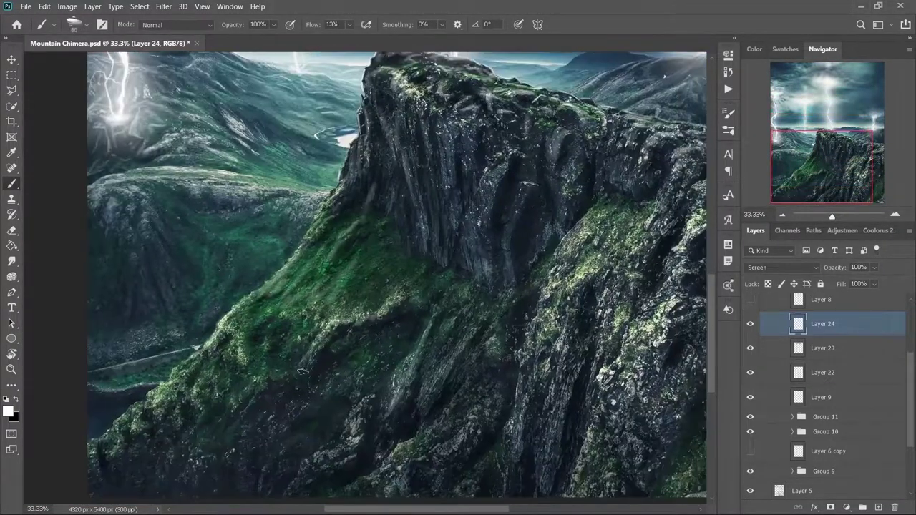
drag(429, 286, 444, 215)
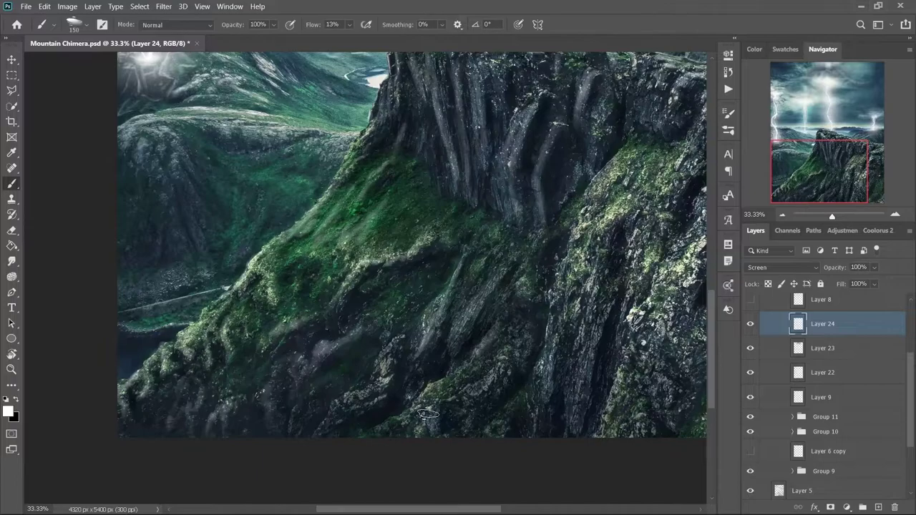
key(ctrl+minus)
key(bracketright)
key(bracketright)
key(bracketright)
key(ctrl+plus)
key(ctrl+plus)
key(ctrl+plus)
key(bracketleft)
key(bracketleft)
key(bracketleft)
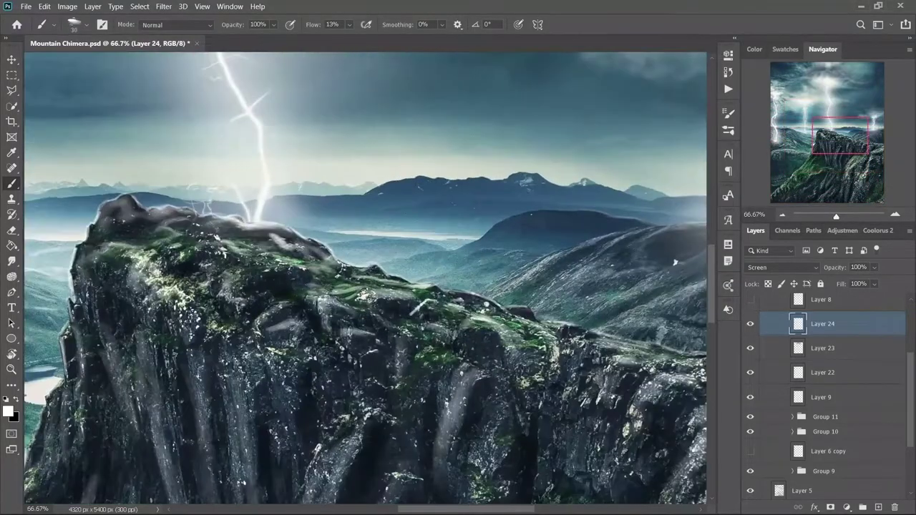
drag(204, 215, 272, 315)
key(ctrl+minus)
key(ctrl+minus)
key(ctrl+minus)
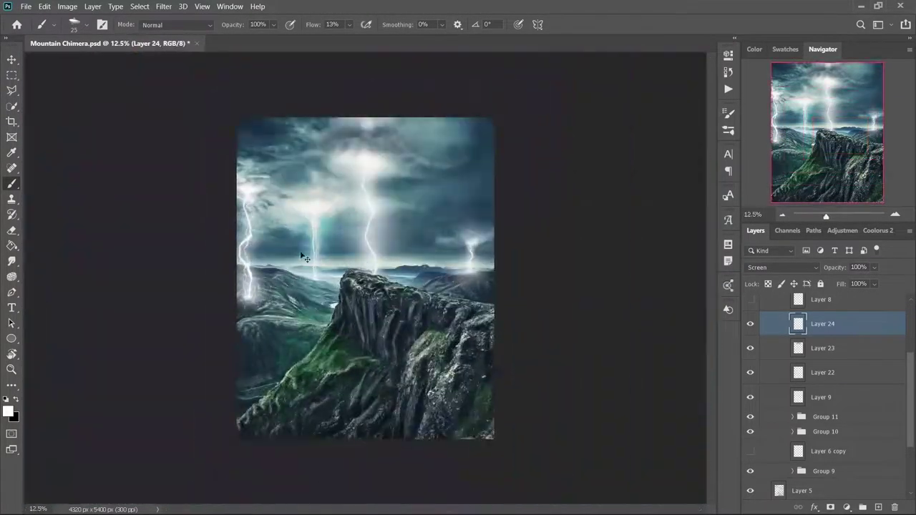
key(alt+Tab)
key(alt+Tab)
Stretch the Layer 8 bolt to full image height and move it left.
click(820, 321)
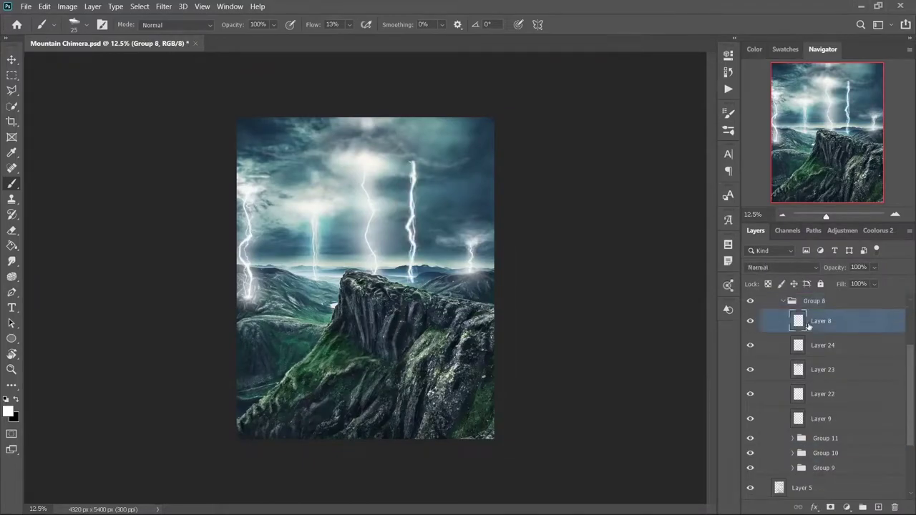
key(ctrl+t)
drag(410, 161, 410, 111)
drag(410, 283, 413, 451)
drag(426, 297, 304, 286)
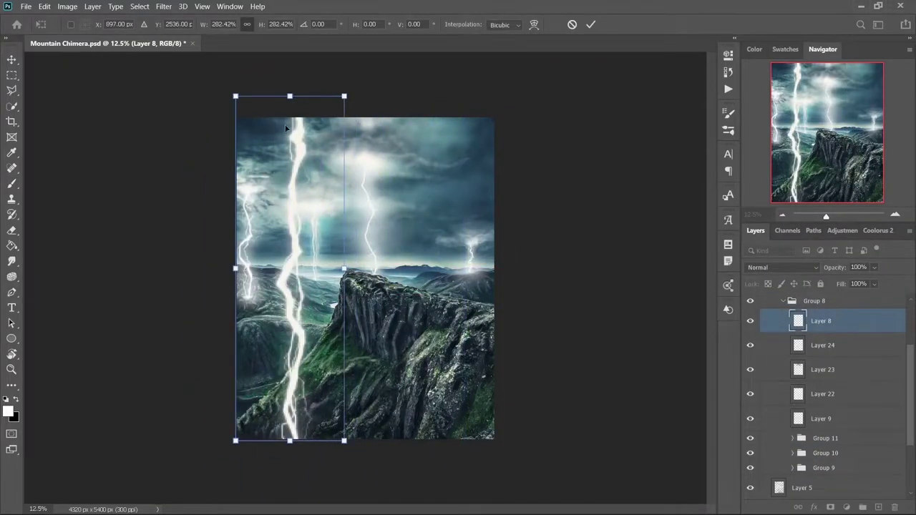
drag(286, 128, 278, 134)
key(Return)
Paint a soft glow along the main bolt on a new layer at 73% opacity.
key(b)
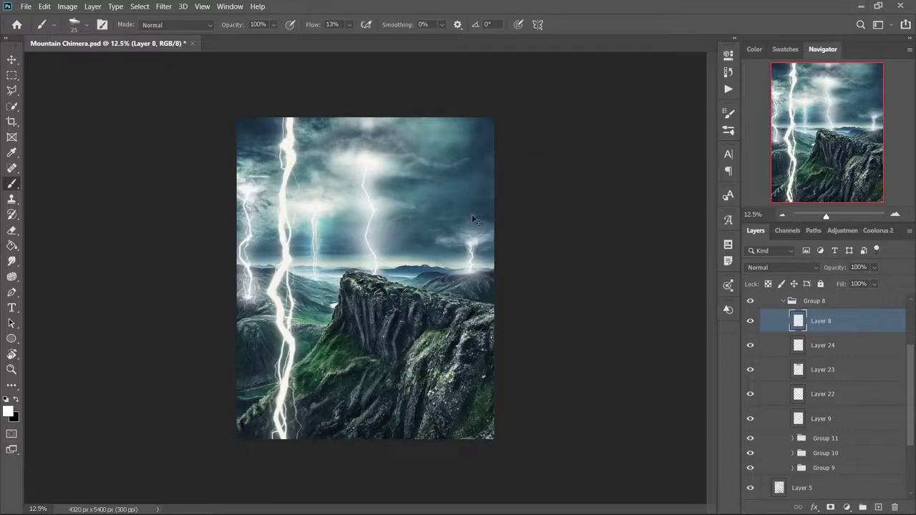
key(ctrl+shift+alt+n)
right_click(290, 170)
key(Return)
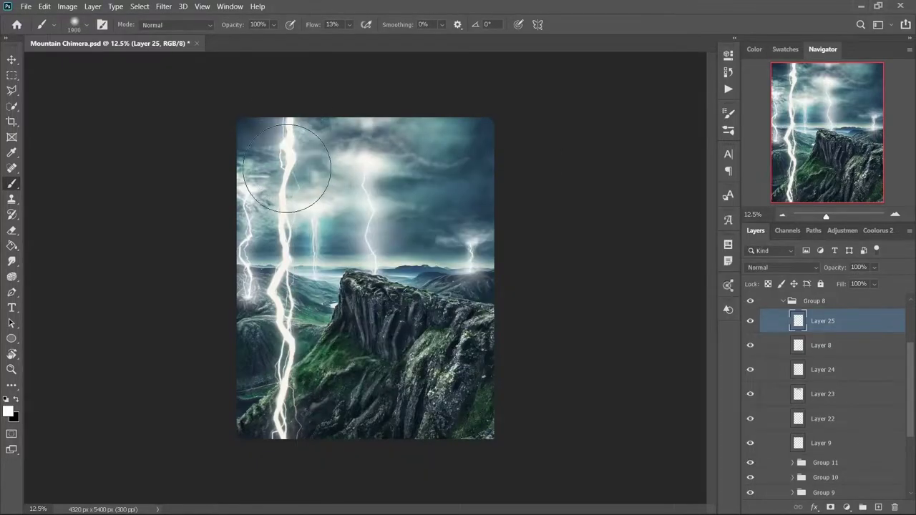
drag(286, 168, 276, 454)
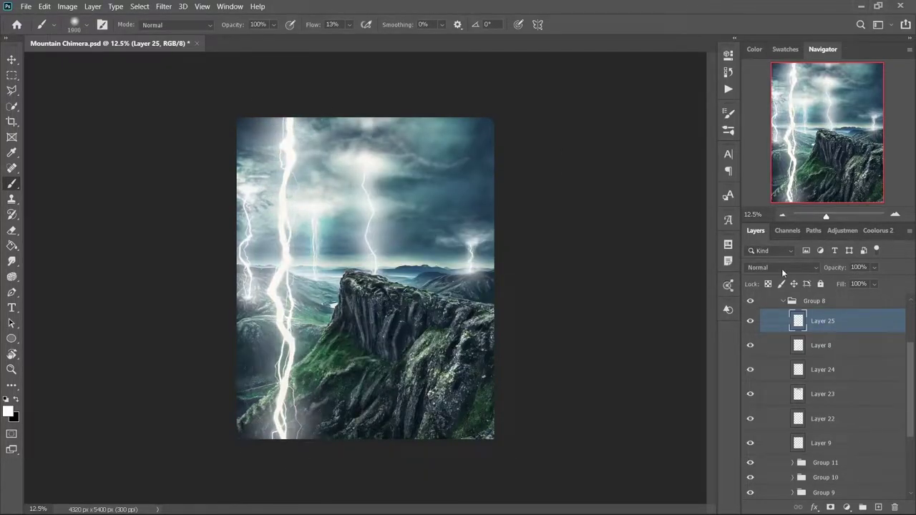
drag(834, 267, 815, 268)
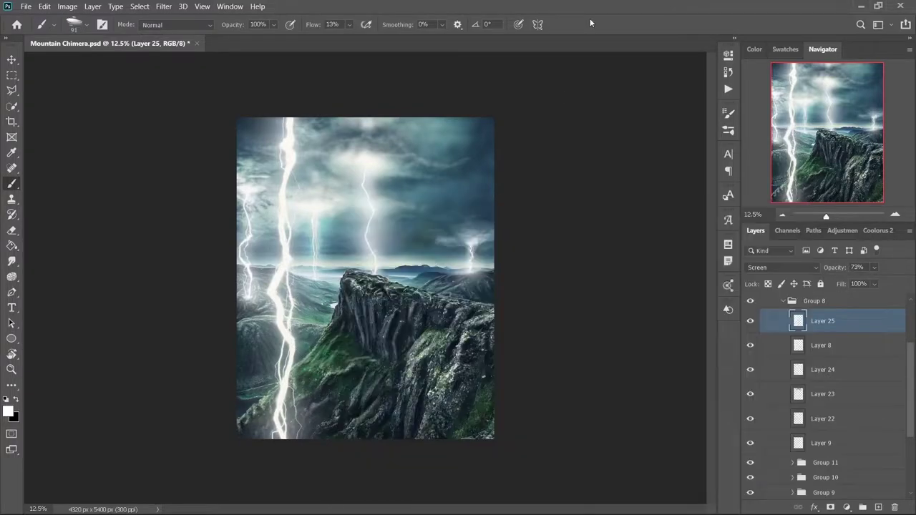
Paint an Overlay glow near the image bottom and the slope left of the cliff.
key(ctrl+shift+alt+n)
click(782, 267)
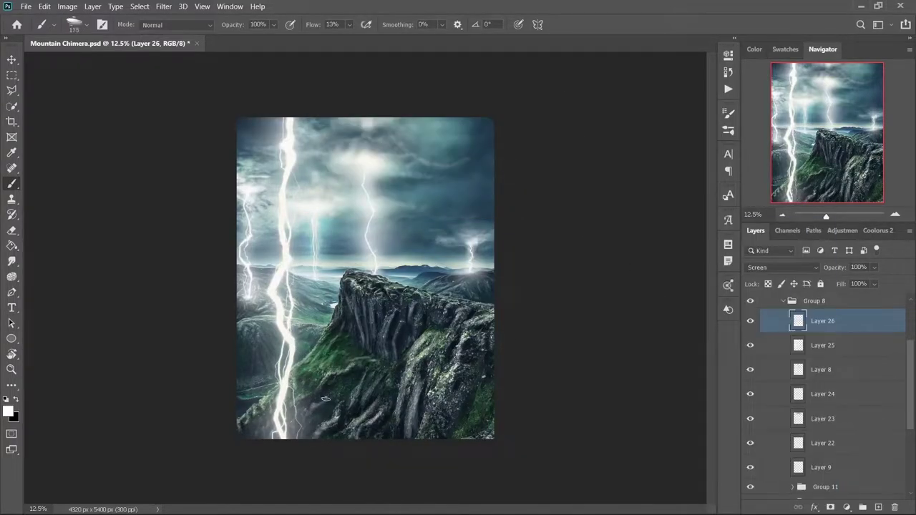
mouse_move(415, 430)
mouse_down()
mouse_move(265, 421)
mouse_move(315, 401)
mouse_up()
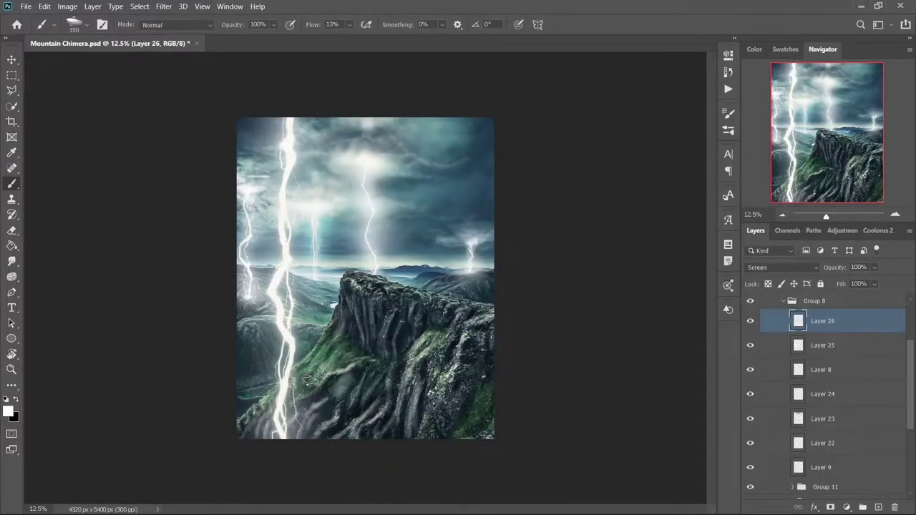
click(782, 267)
click(753, 359)
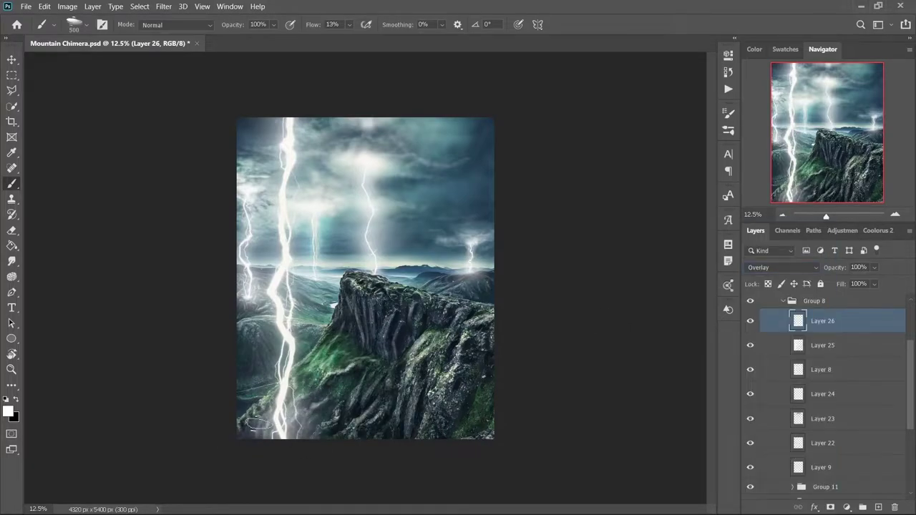
key(bracketright)
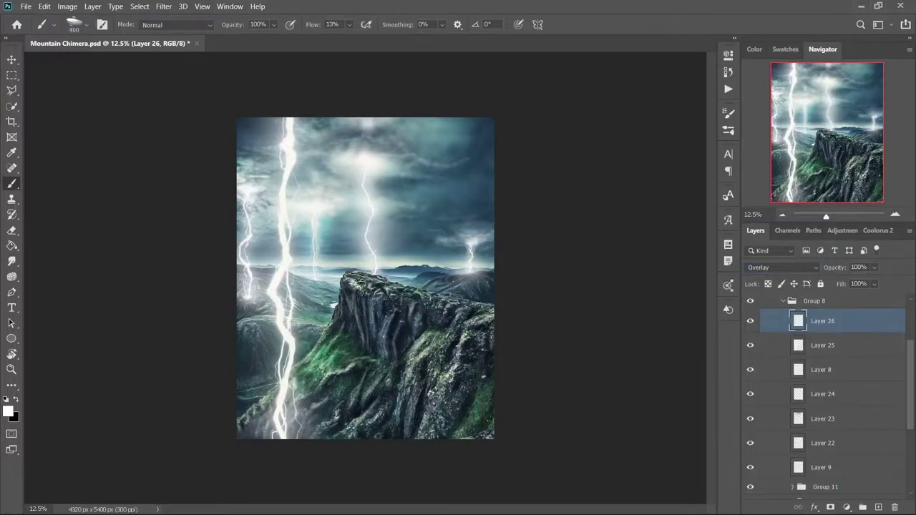
drag(343, 351, 317, 386)
With Texture paint brush 2, paint Overlay haze across the lower cliff inside Group 8.
right_click(317, 387)
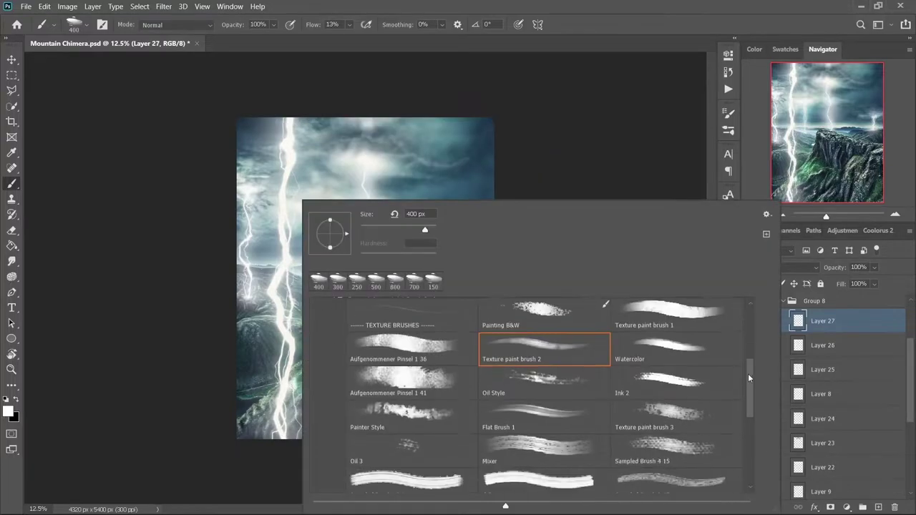
double_click(548, 348)
key(ctrl+shift+alt+n)
drag(828, 296, 822, 337)
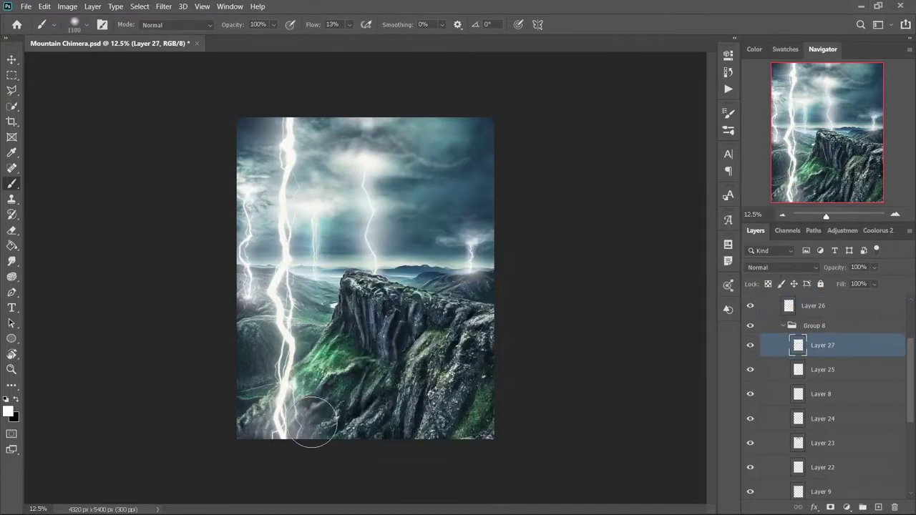
drag(306, 419, 386, 400)
key(shift+alt+o)
key(ctrl+plus)
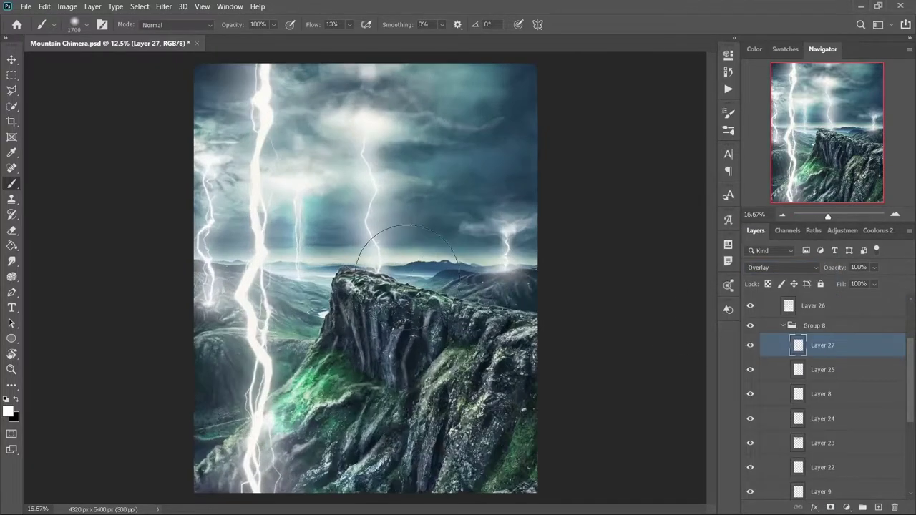
click(784, 326)
Show the chimera and set Color Balance 5 shadows to Cyan -74, Blue +13.
click(750, 300)
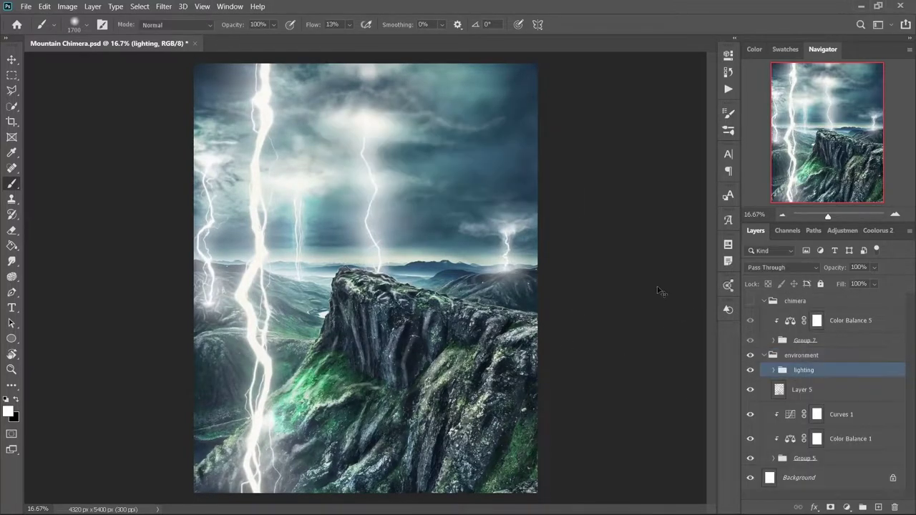
ctrl+click(791, 322)
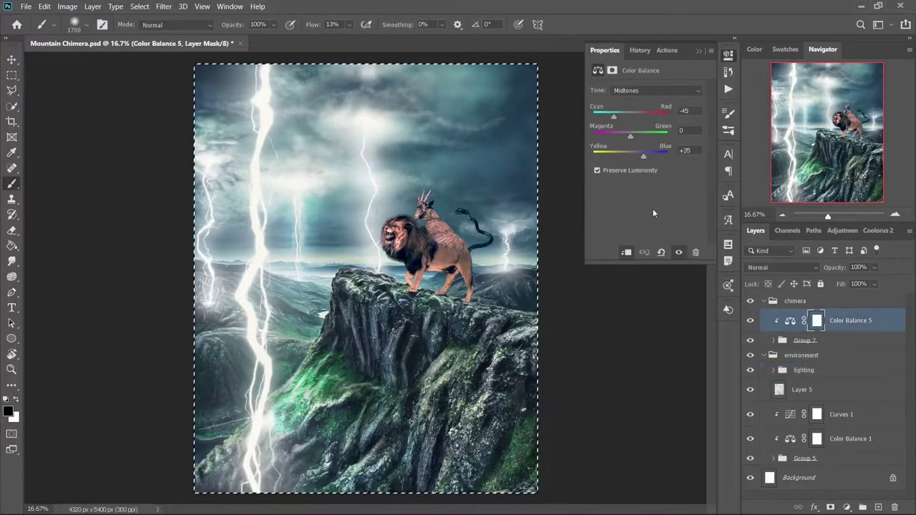
shift+click(805, 342)
double_click(790, 320)
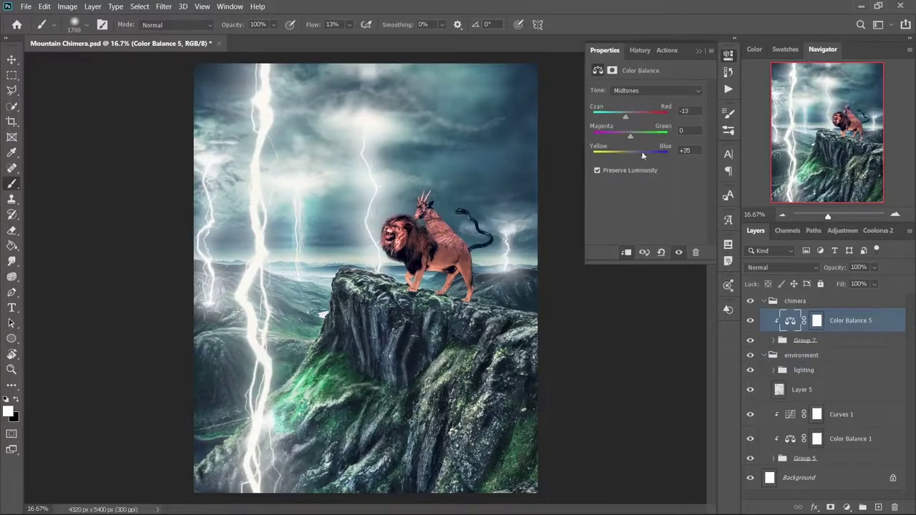
click(657, 90)
click(623, 94)
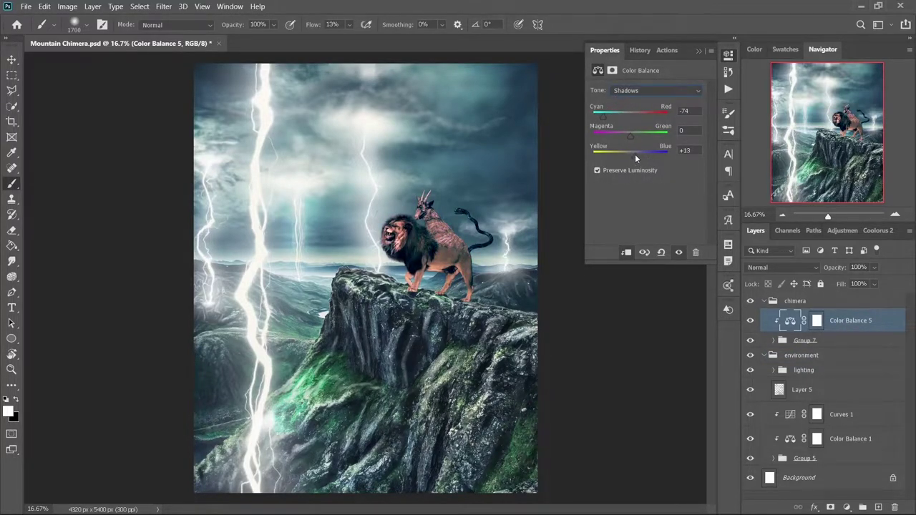
Scale the chimera group Group 7 down to about 83%.
click(805, 340)
key(ctrl+t)
drag(429, 186, 429, 207)
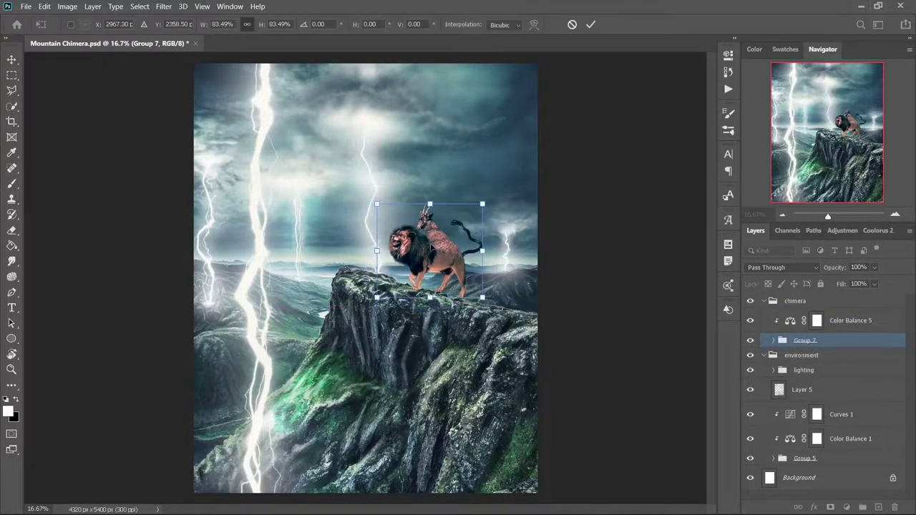
Paint dark shading down the lion's chest and leg, clipping the Multiply layer to the chimera.
key(b)
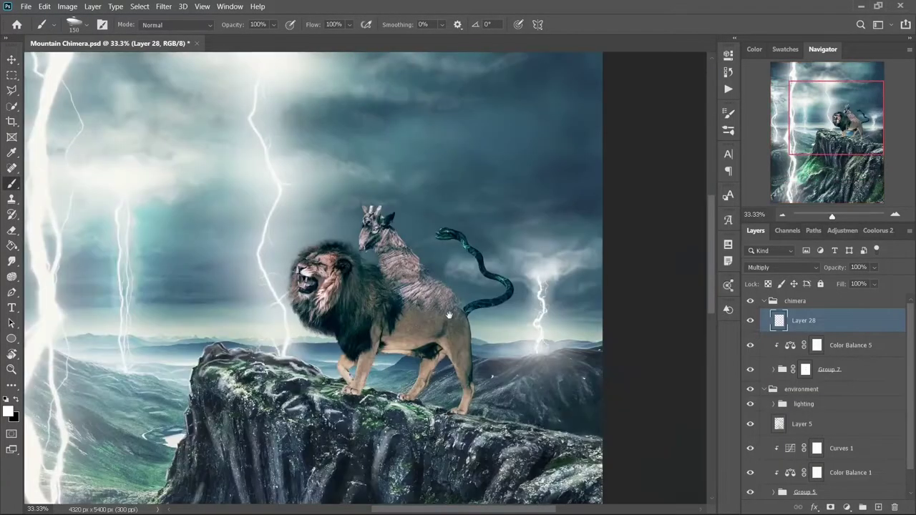
scroll(392, 301, up, 1)
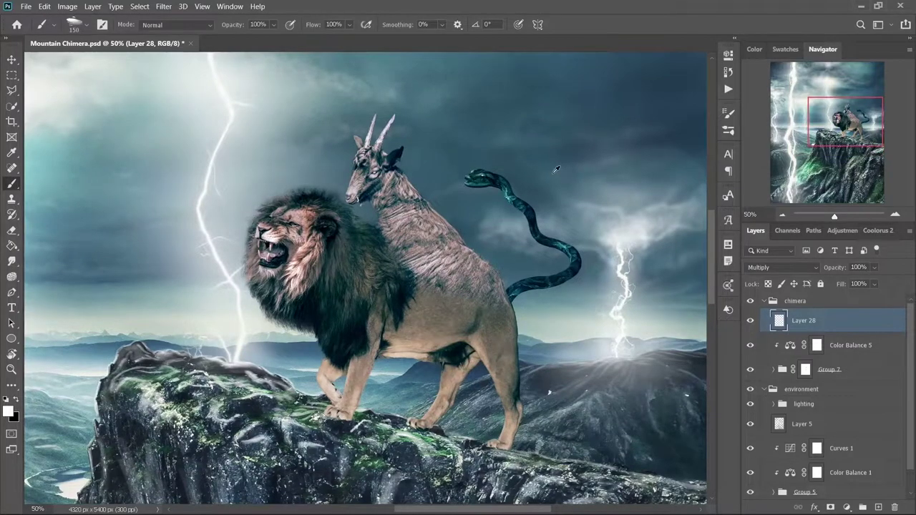
key(ctrl+plus)
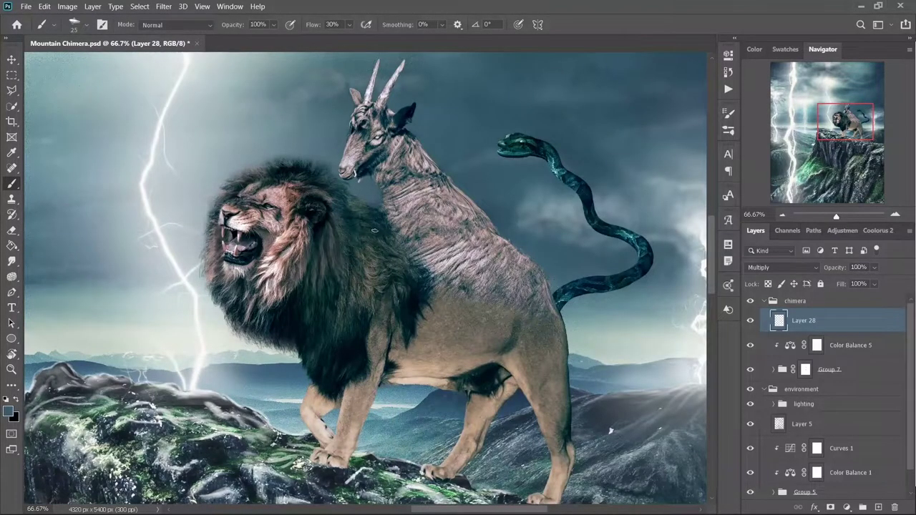
key(bracketright)
drag(366, 360, 356, 427)
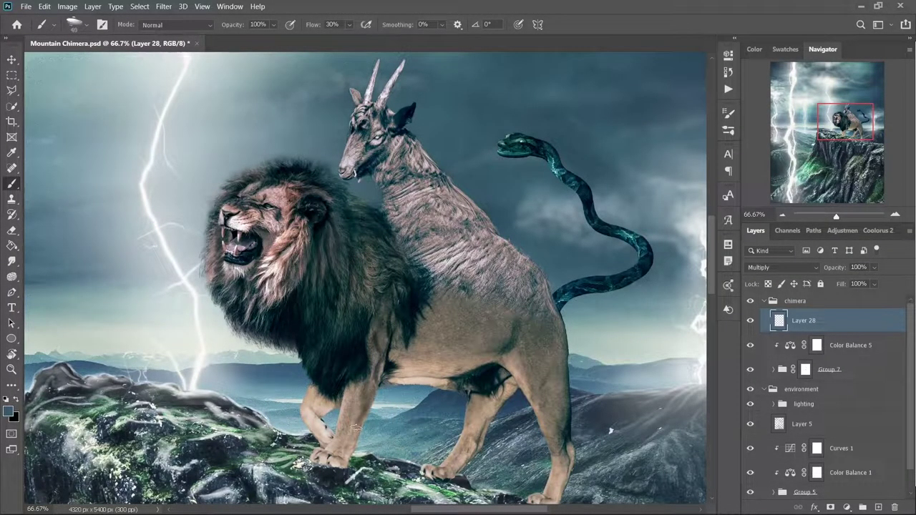
alt+click(762, 334)
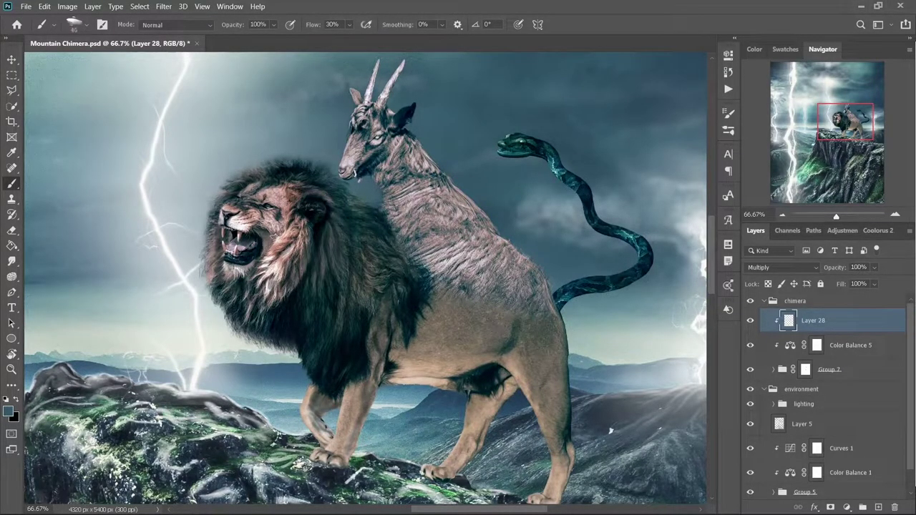
Darken the goat's face, eye area and neck with a soft brush.
key(ctrl+plus)
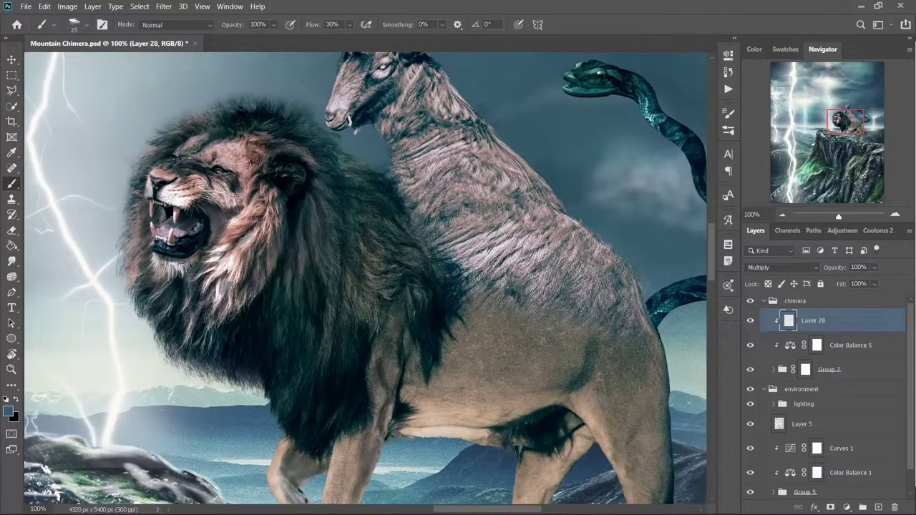
scroll(365, 334, right, 1)
key(bracketleft)
key(bracketleft)
key(bracketleft)
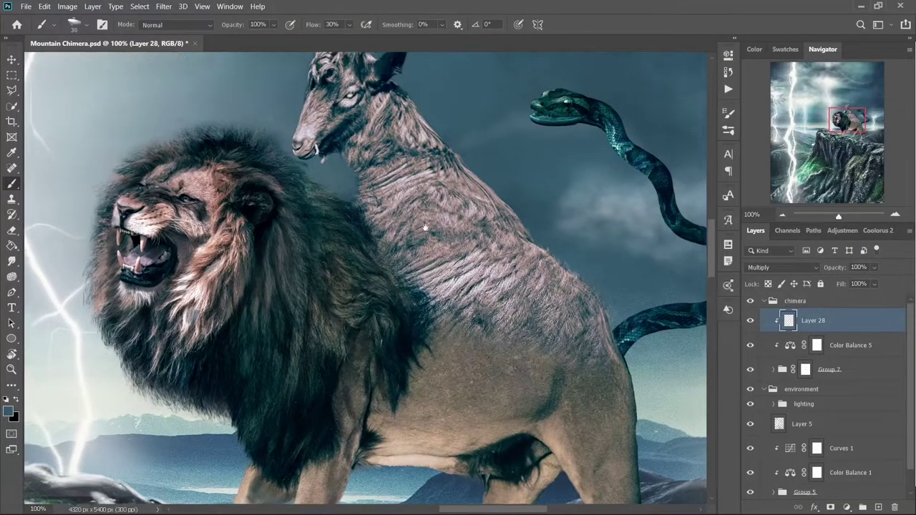
scroll(344, 215, up, 3)
drag(326, 181, 333, 204)
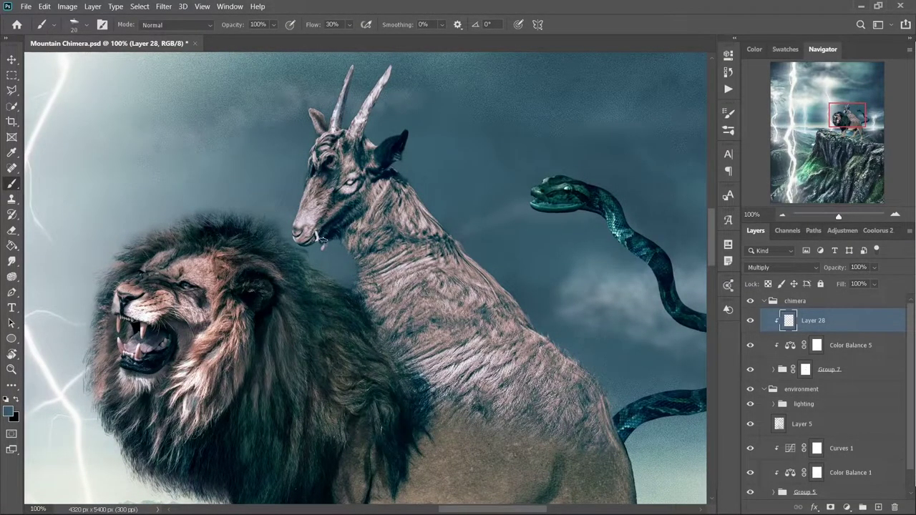
key(bracketright)
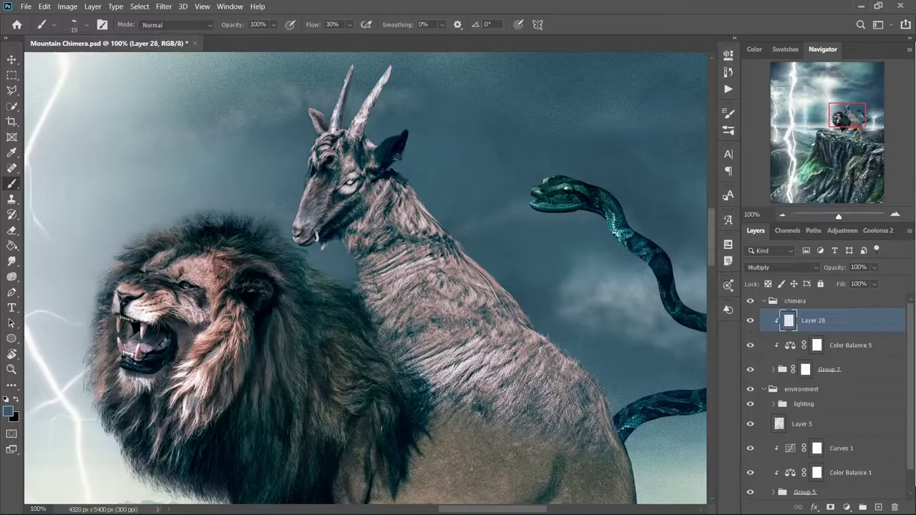
mouse_move(429, 247)
mouse_down()
mouse_move(372, 315)
mouse_move(387, 350)
mouse_up()
Darken the fur along the lion's belly, flank and hind leg.
scroll(386, 351, down, 5)
scroll(387, 350, right, 2)
key(bracketright)
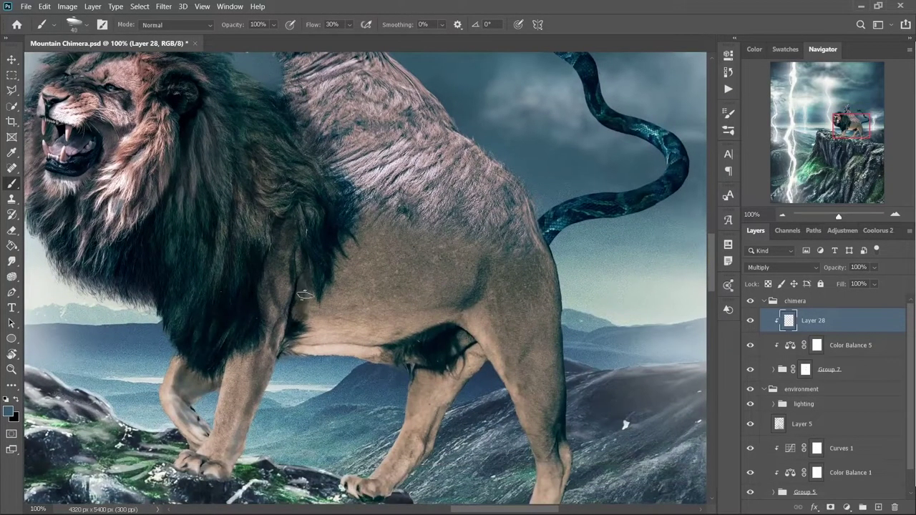
drag(300, 283, 312, 350)
mouse_move(423, 315)
mouse_down()
mouse_move(401, 185)
mouse_move(372, 172)
mouse_move(385, 223)
mouse_move(369, 268)
mouse_move(429, 215)
mouse_move(529, 272)
mouse_move(544, 400)
mouse_up()
scroll(501, 344, down, 3)
key(bracketleft)
key(bracketleft)
key(bracketleft)
key(bracketleft)
drag(426, 280, 344, 404)
Darken the chimera's back near the goat head and snake.
key(bracketright)
key(bracketright)
key(bracketright)
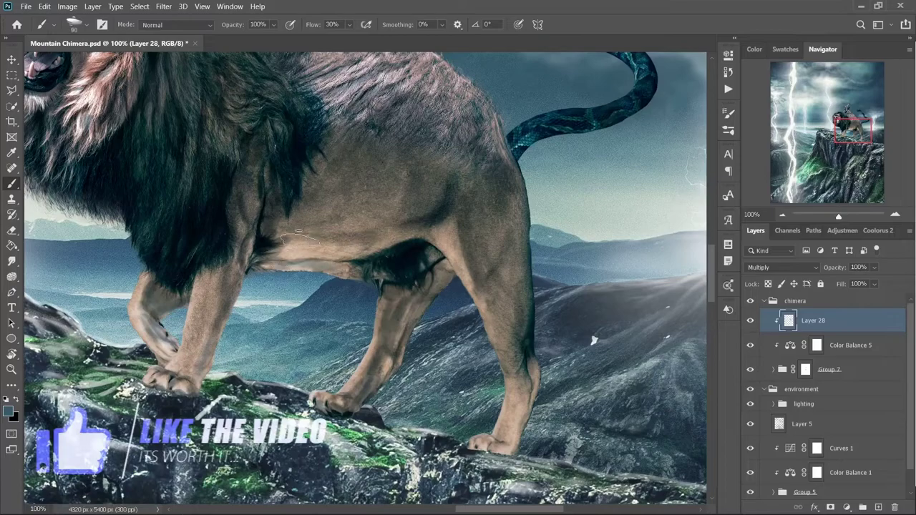
scroll(469, 231, down, 1)
key(bracketleft)
key(bracketleft)
key(bracketleft)
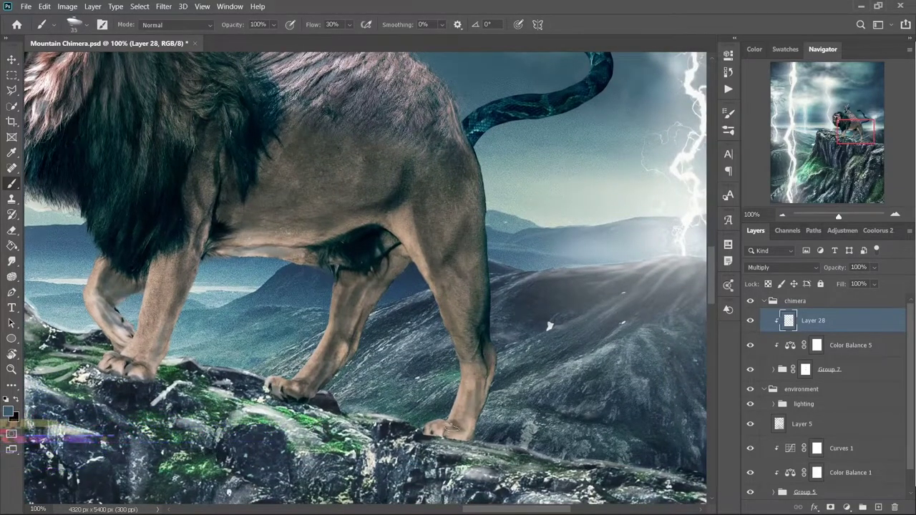
scroll(466, 331, up, 5)
key(bracketright)
mouse_move(401, 178)
mouse_down()
mouse_move(308, 229)
mouse_move(315, 293)
mouse_move(434, 265)
mouse_up()
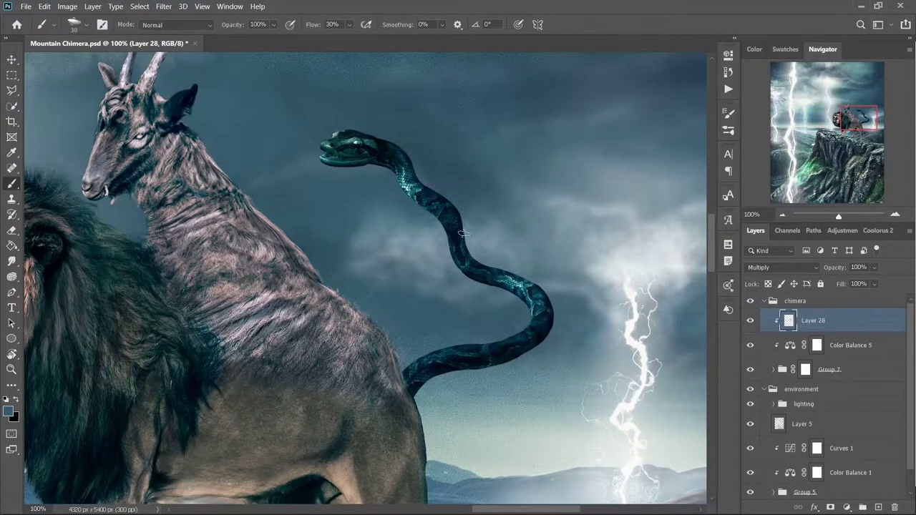
scroll(546, 326, down, 5)
scroll(546, 326, up, 2)
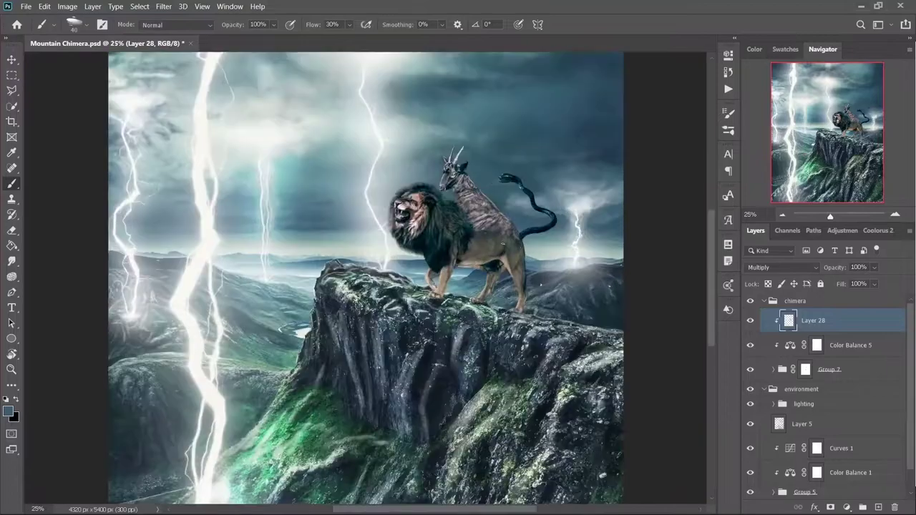
drag(484, 229, 473, 260)
Add a new clipped Screen-mode Layer 29 for highlights.
key(ctrl+minus)
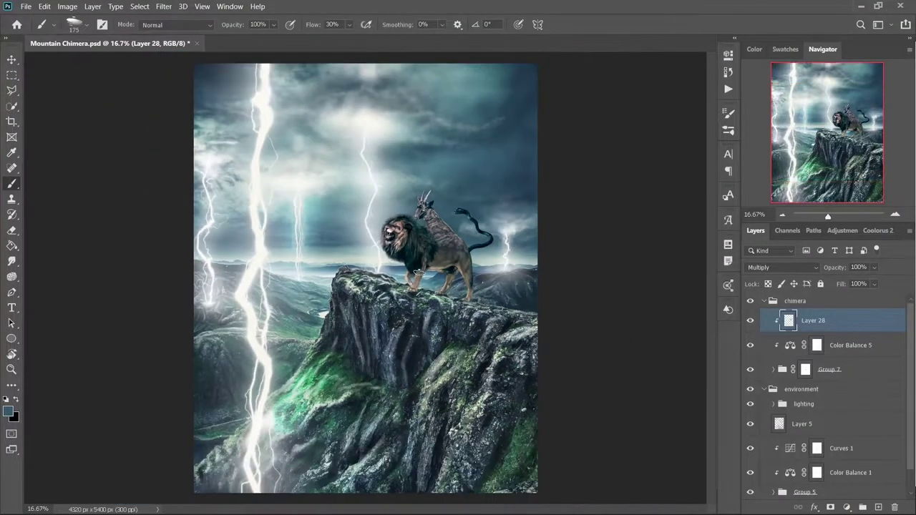
scroll(502, 266, up, 3)
key(ctrl+shift+n)
key(Return)
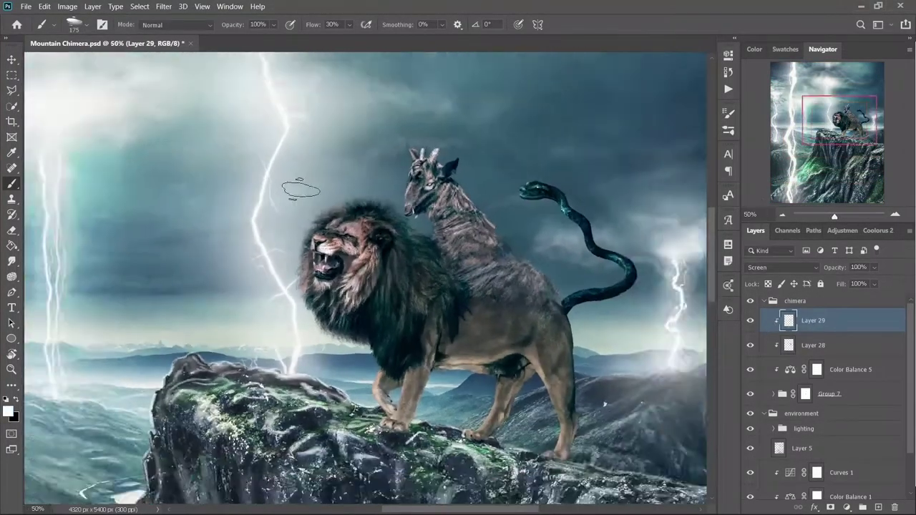
Swap to the light colour, brighten the lion's brow and paint a rim light along the goat's back.
key(x)
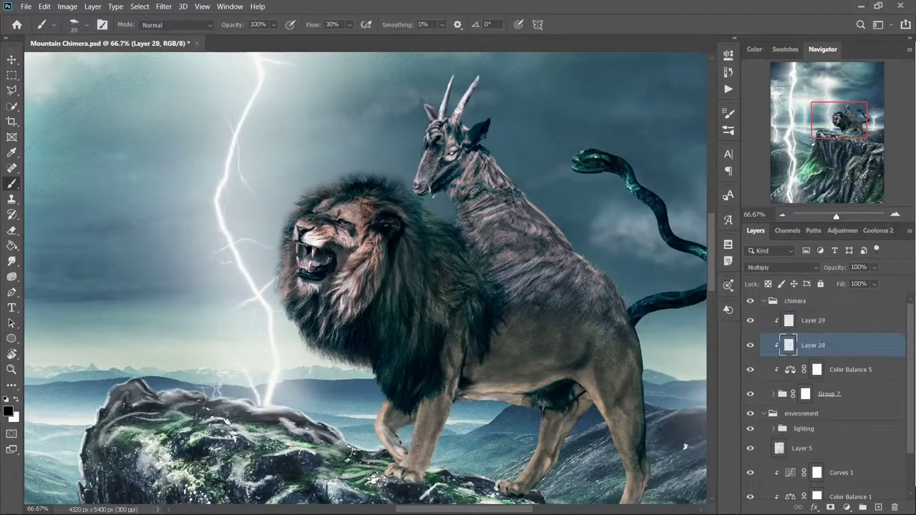
scroll(471, 55, up, 1)
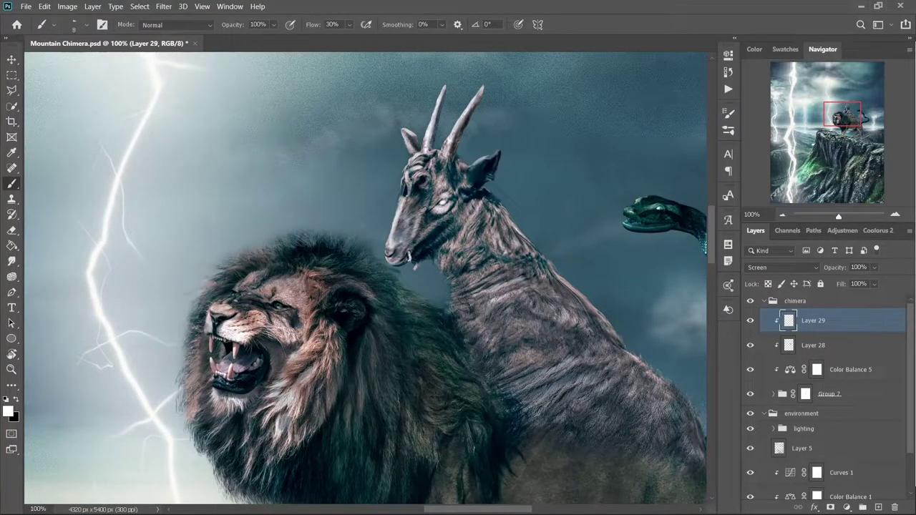
drag(251, 283, 330, 273)
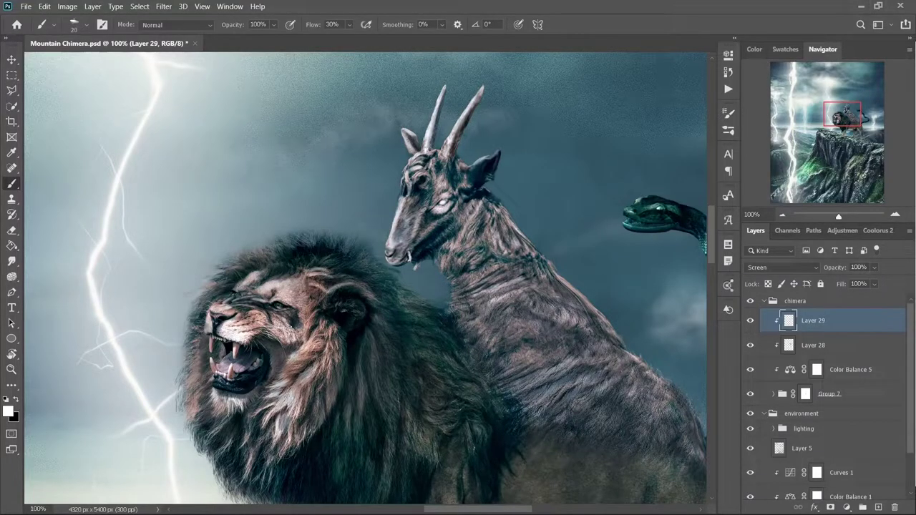
drag(504, 320, 471, 339)
key(bracketleft)
key(bracketleft)
key(bracketleft)
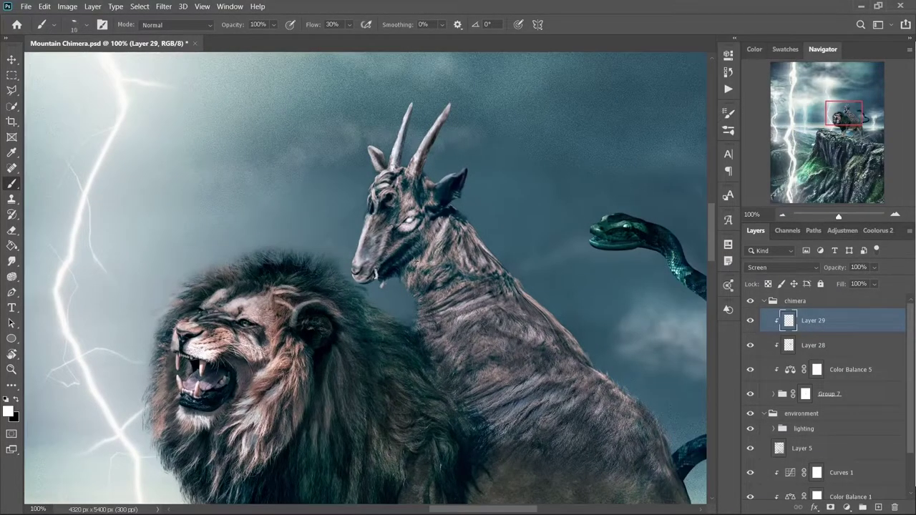
drag(512, 273, 668, 434)
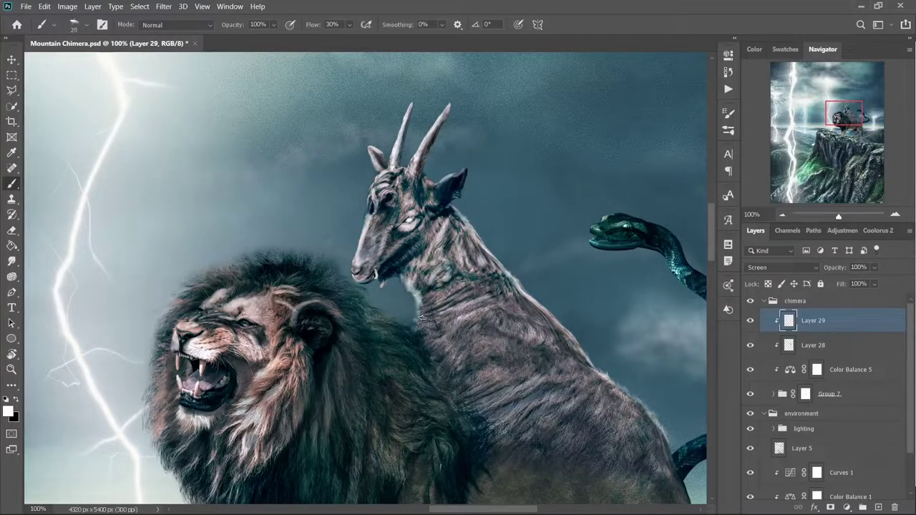
Brighten the lion's legs, hind leg and hind thigh with soft strokes.
scroll(358, 286, down, 10)
key(bracketright)
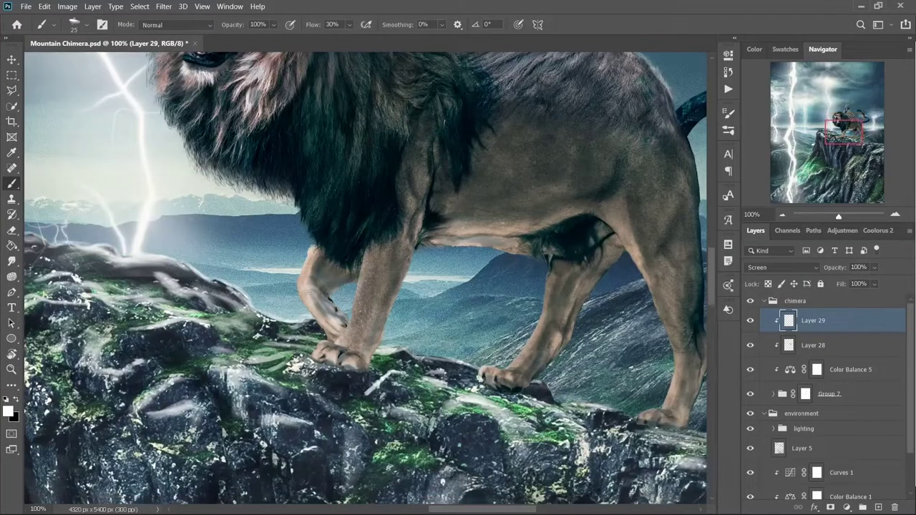
drag(372, 247, 358, 322)
key(bracketleft)
drag(556, 264, 511, 364)
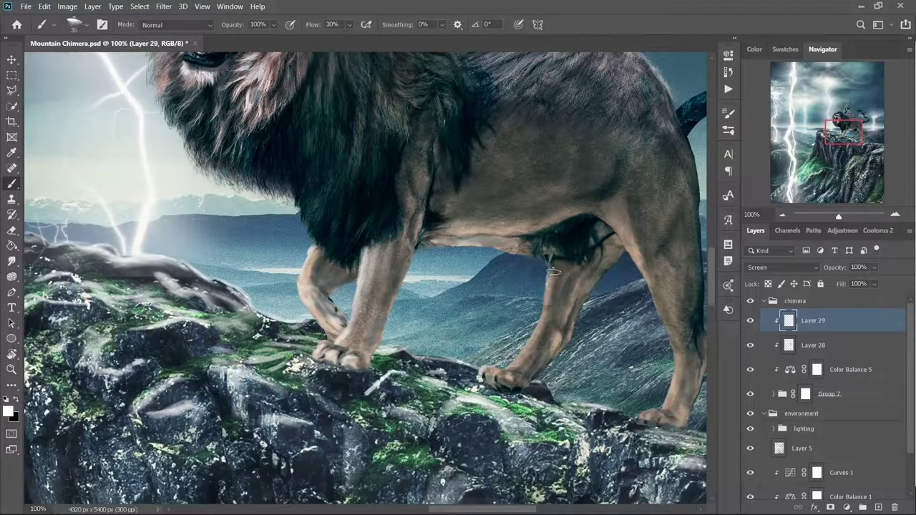
key(bracketright)
key(bracketright)
key(bracketright)
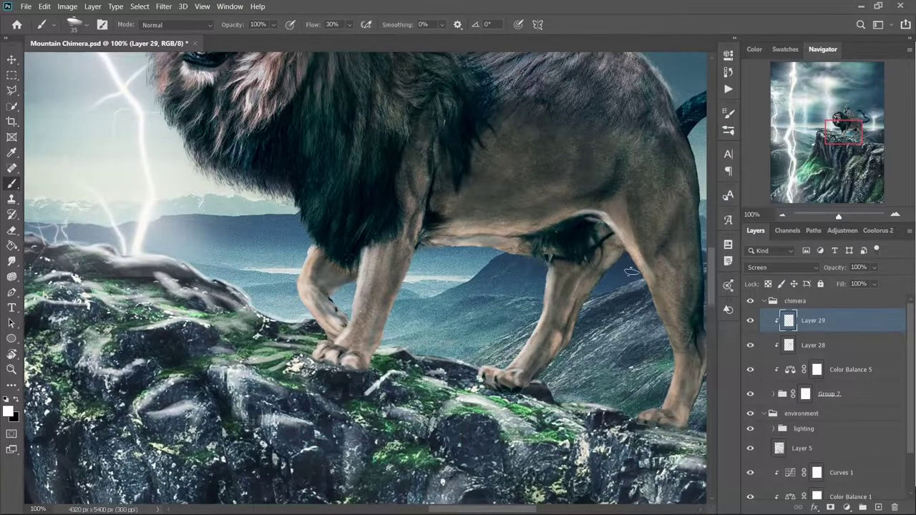
scroll(572, 250, right, 5)
key(bracketright)
key(bracketright)
key(bracketright)
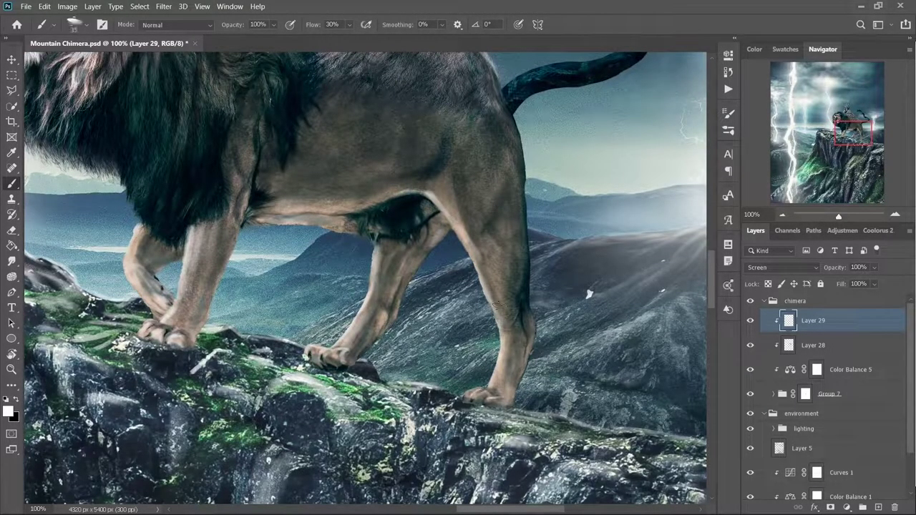
drag(501, 330, 462, 223)
Highlight the snake's lower curve and tail, then recentre on the lion.
key(ctrl+minus)
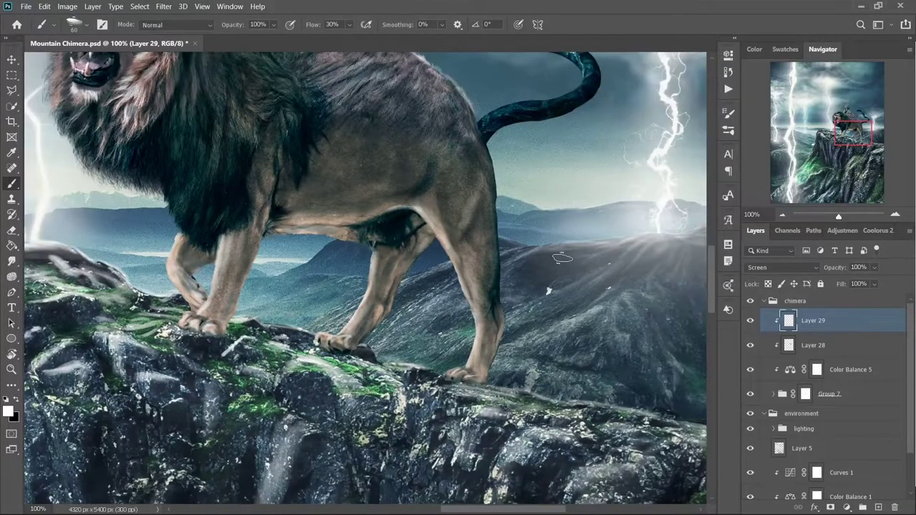
key(bracketleft)
key(bracketleft)
key(bracketleft)
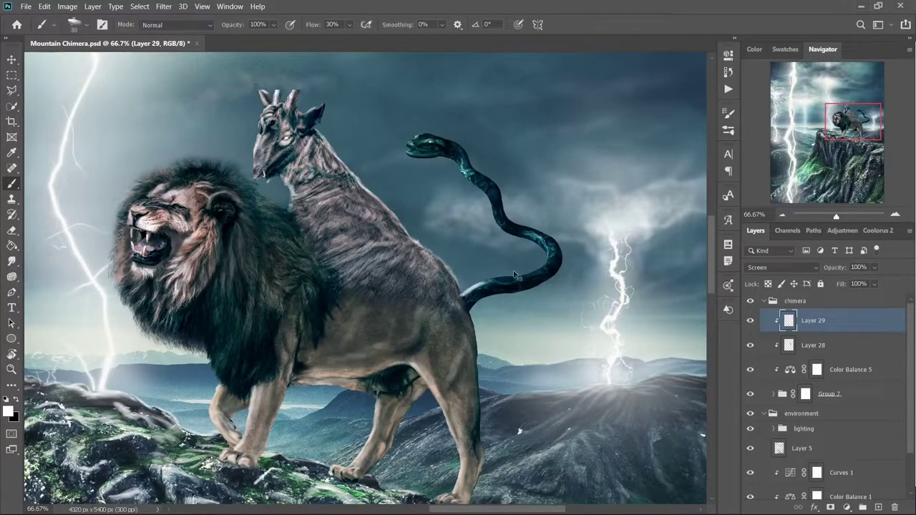
key(ctrl+plus)
scroll(528, 290, up, 3)
scroll(501, 205, right, 3)
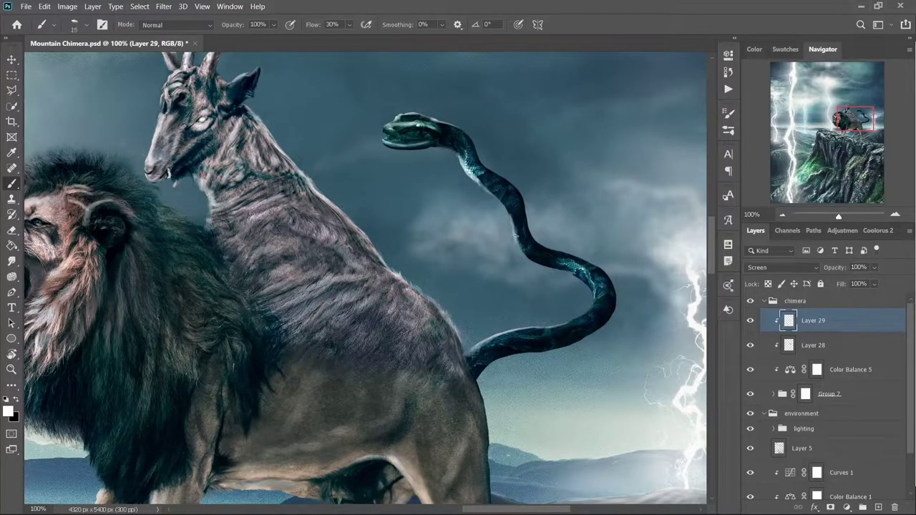
key(bracketright)
key(bracketright)
key(bracketright)
drag(597, 259, 481, 353)
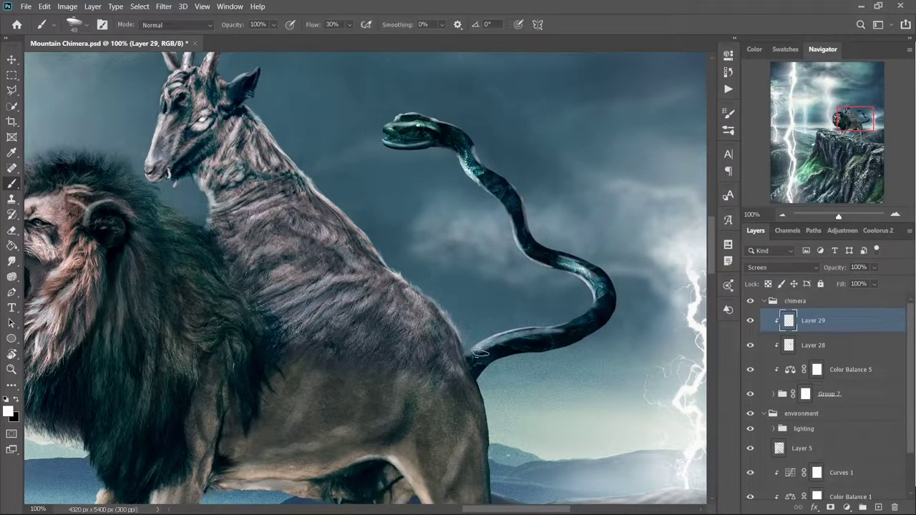
key(ctrl+minus)
drag(511, 208, 367, 279)
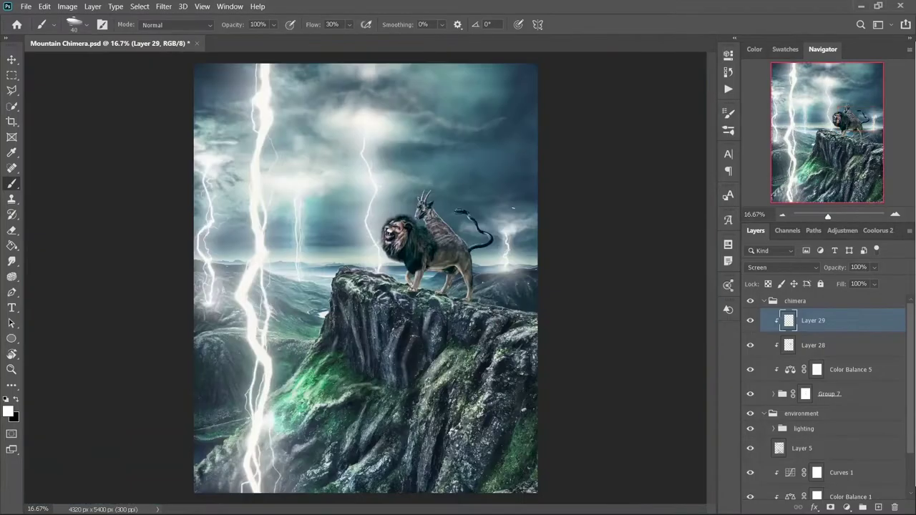
Set the brush size to 30 and raise brush flow to 62%.
scroll(410, 333, down, 5)
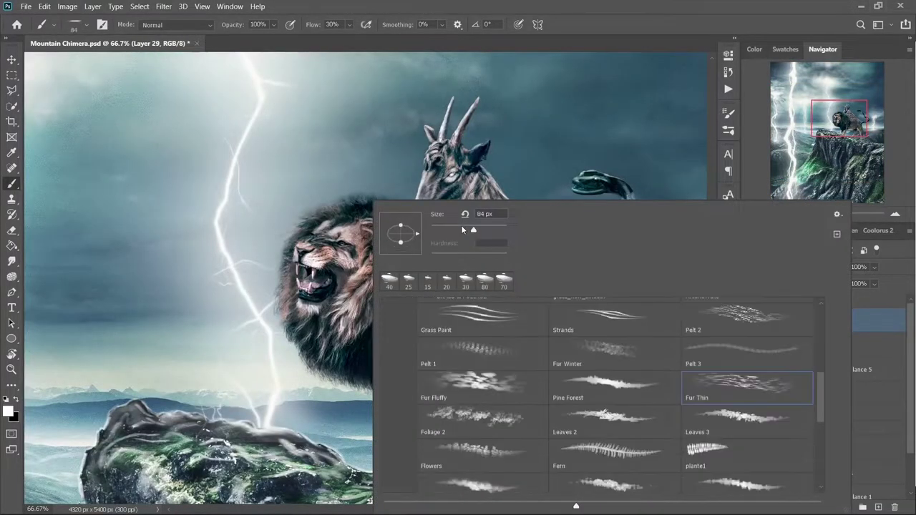
key(Return)
click(349, 24)
drag(352, 37, 373, 37)
key(bracketleft)
Zoom to 100% and lighten the lion's mane between ear and lower mane.
key(ctrl+1)
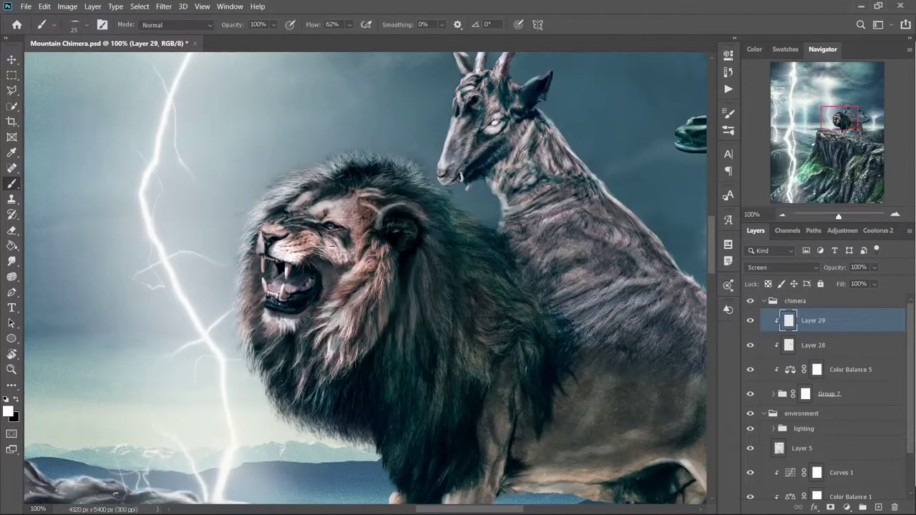
key(bracketleft)
key(bracketright)
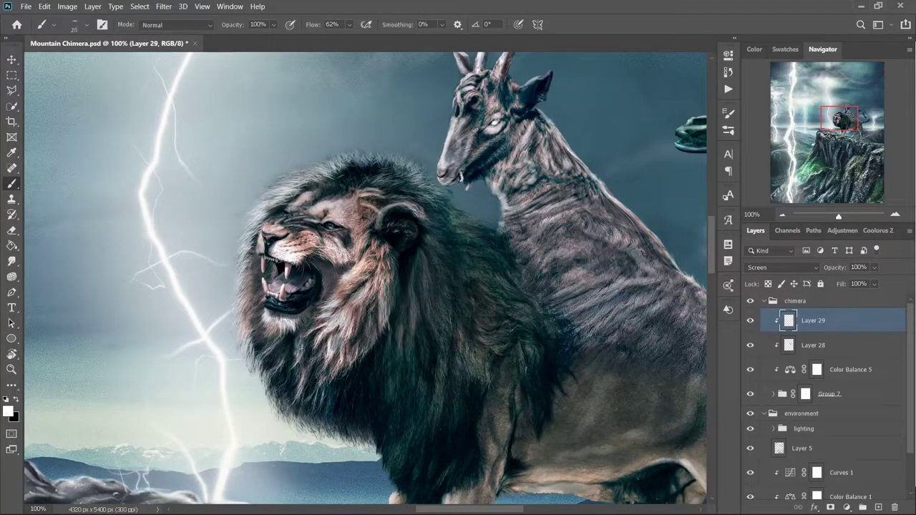
mouse_move(388, 292)
mouse_down()
mouse_move(330, 413)
mouse_move(397, 304)
mouse_up()
drag(458, 408, 430, 293)
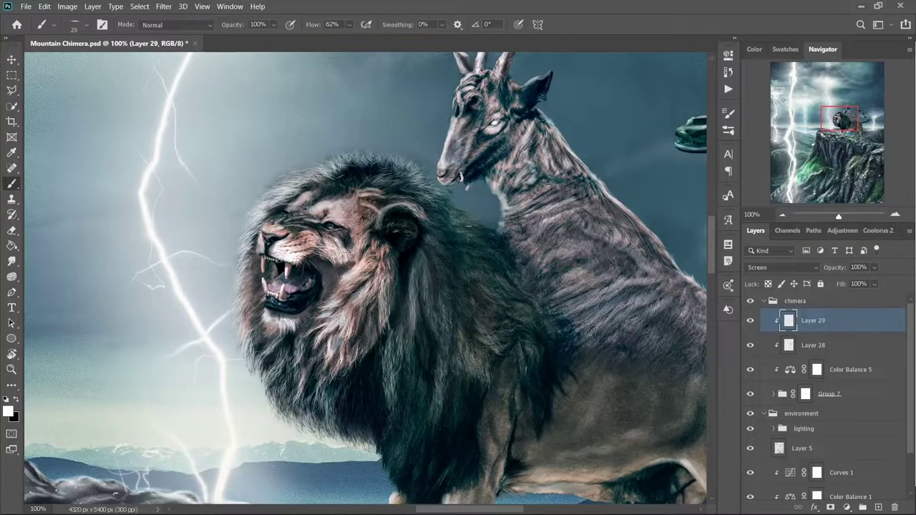
key(bracketleft)
Lighten the lion's shoulder, the goat's back and more of the mane.
drag(436, 236, 530, 218)
drag(565, 272, 655, 279)
drag(458, 458, 457, 372)
mouse_move(429, 322)
mouse_down()
mouse_move(450, 250)
mouse_move(372, 343)
mouse_up()
key(bracketright)
drag(429, 250, 441, 293)
Lighten the goat's back once more and save the document.
drag(400, 214, 386, 68)
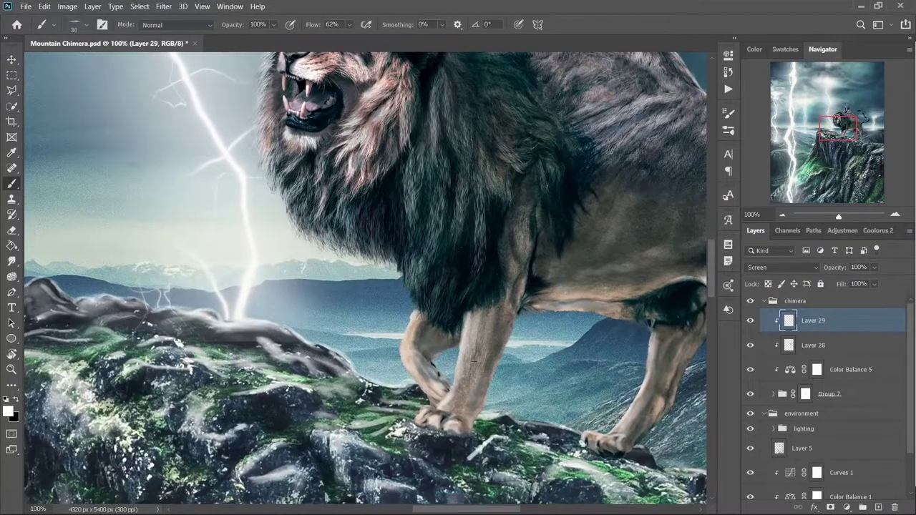
drag(387, 144, 212, 276)
drag(479, 229, 422, 122)
scroll(517, 286, down, 5)
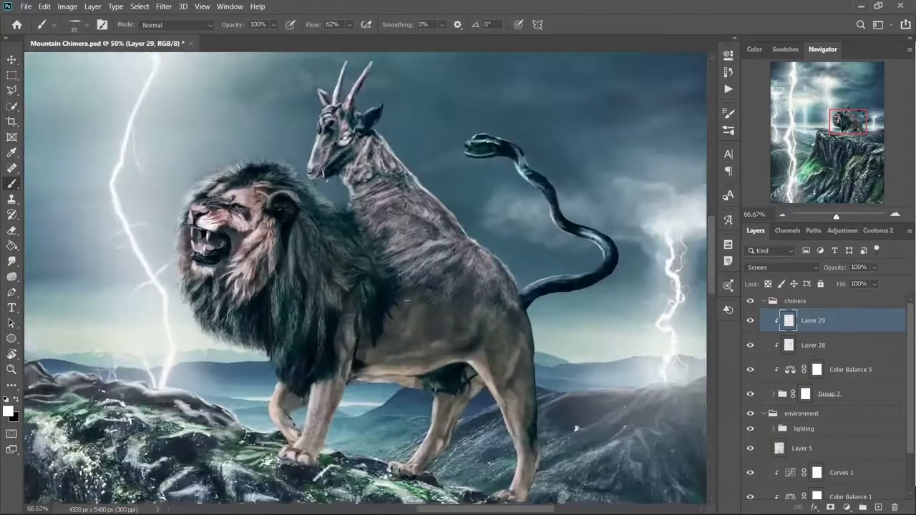
scroll(518, 286, up, 1)
key(ctrl+s)
Create Layer 30 in the lighting group and pick the Rain 1 brush.
click(763, 300)
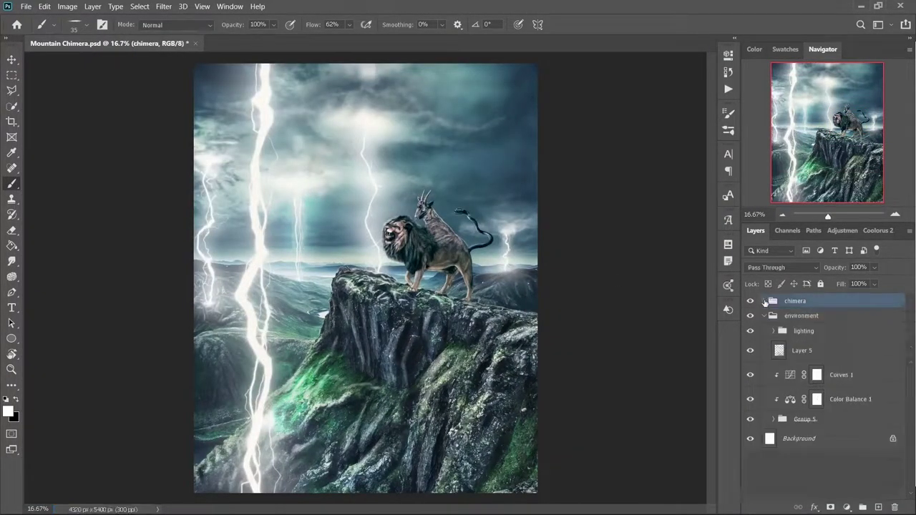
click(803, 334)
key(ctrl+shift+n)
key(Return)
right_click(659, 328)
scroll(518, 368, up, 5)
click(558, 361)
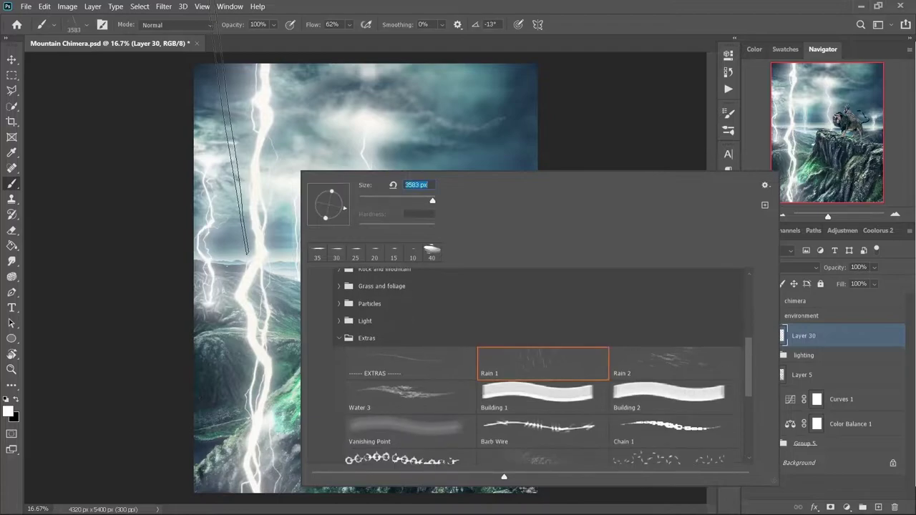
key(Return)
Paint rain streaks across the canvas at sizes 300–500 and motion-blur them.
key(bracketleft)
key(bracketleft)
click(330, 120)
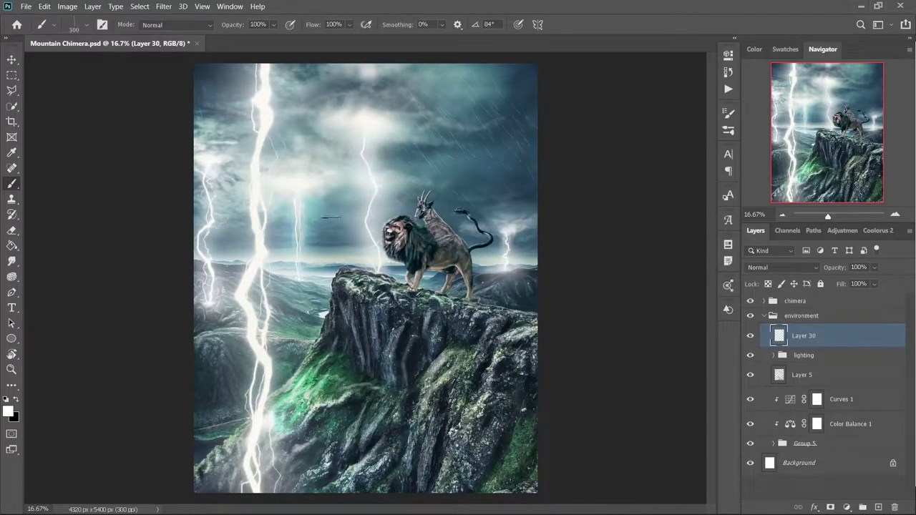
key(bracketright)
drag(331, 217, 229, 100)
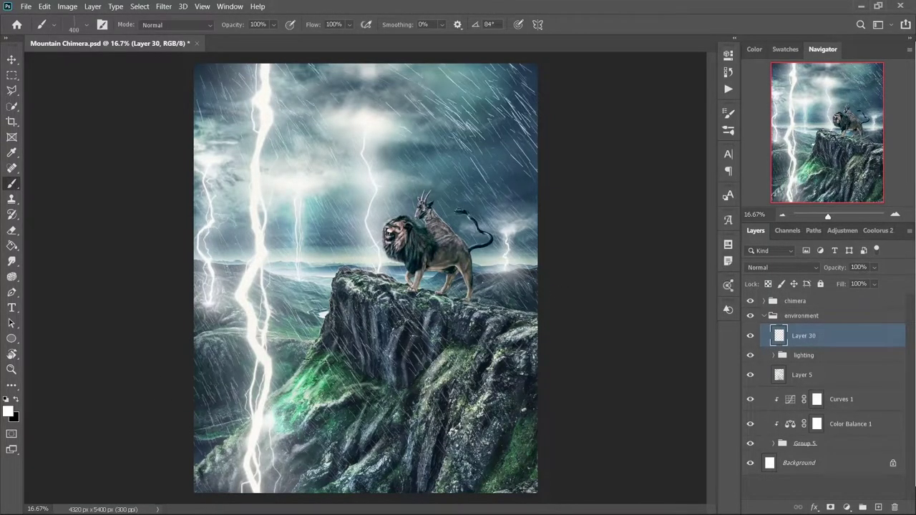
key(bracketright)
drag(514, 429, 209, 48)
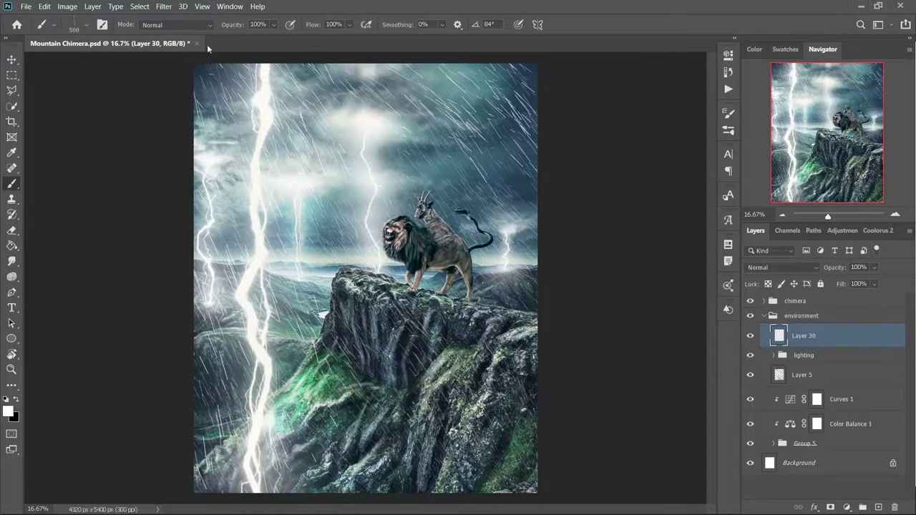
click(164, 6)
click(772, 96)
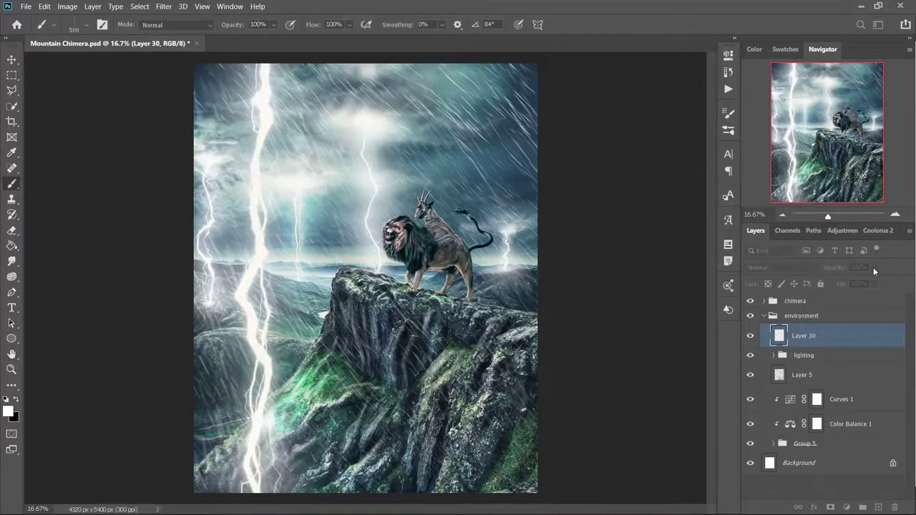
Paint more rain on new Layer 31 at size 200 and apply Motion Blur.
key(ctrl+shift+n)
key(Return)
key(bracketleft)
key(bracketleft)
key(bracketleft)
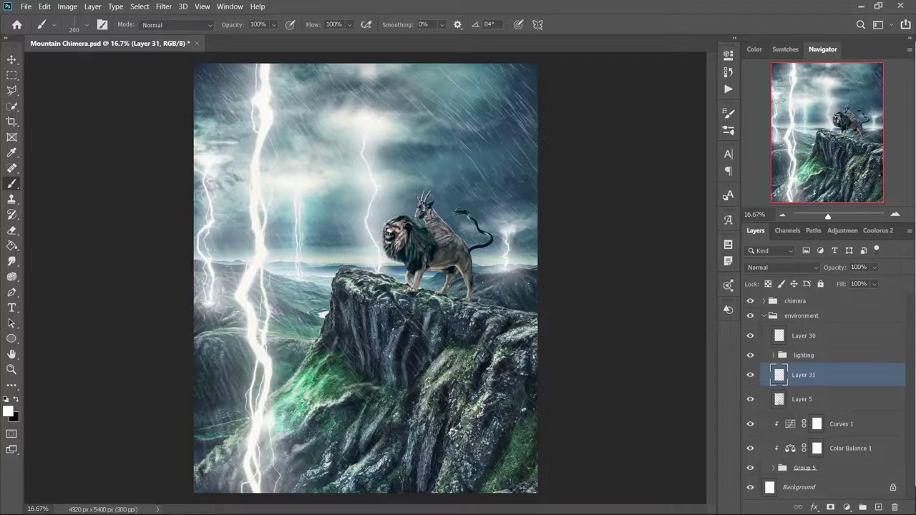
drag(465, 165, 311, 472)
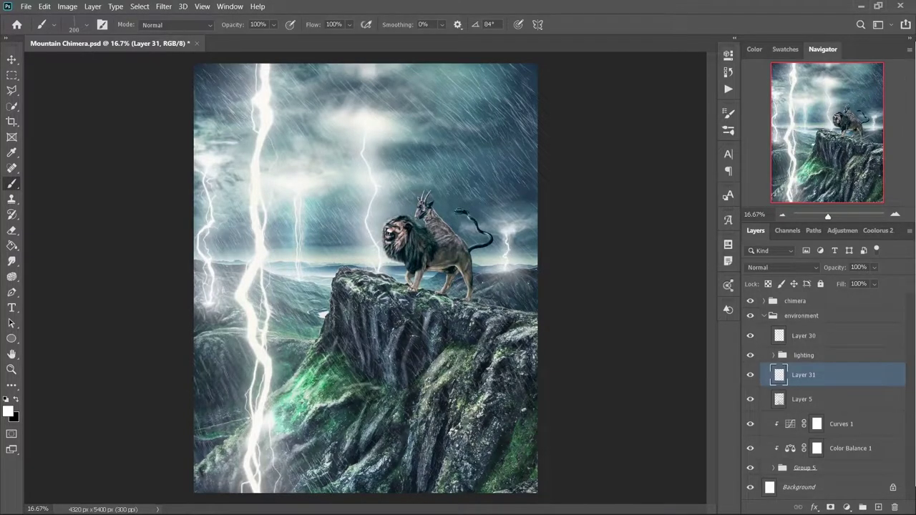
click(164, 6)
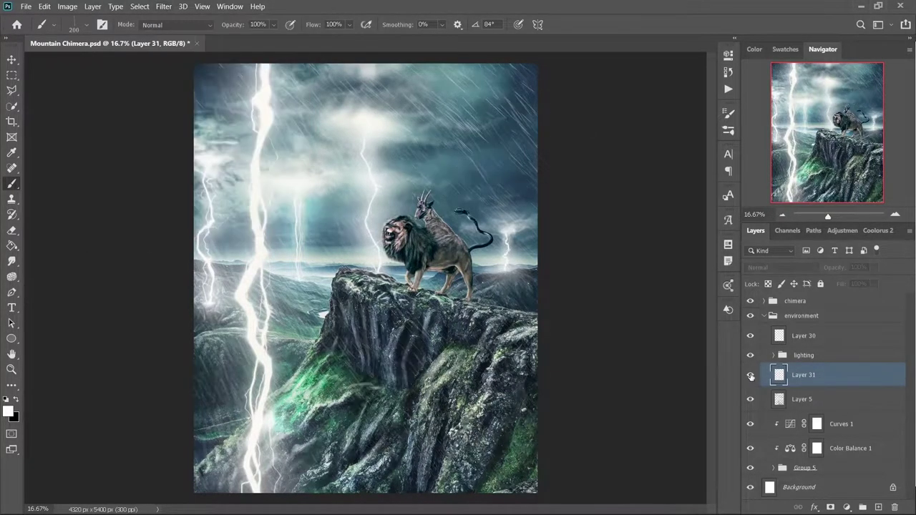
click(164, 6)
click(122, 201)
click(775, 98)
Duplicate the rain to Layer 32, testing then undoing a merge down.
key(ctrl+j)
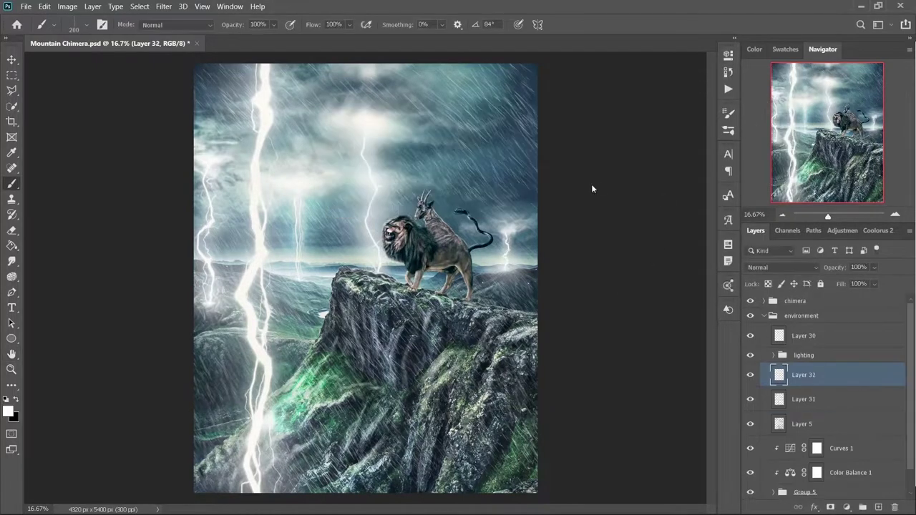
key(ctrl+e)
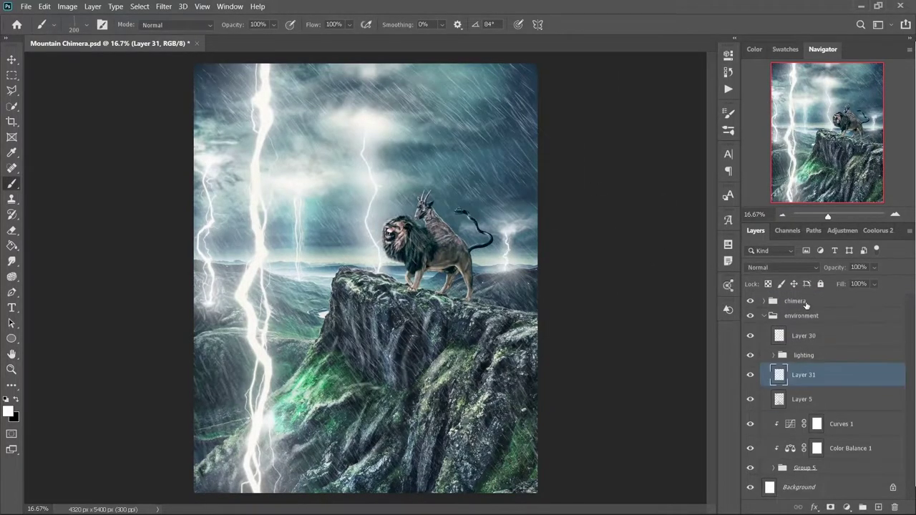
key(ctrl+z)
key(ctrl+shift+z)
key(ctrl+z)
Move Layer 32 above the chimera group and motion-blur it at distance 54.
key(bracketleft)
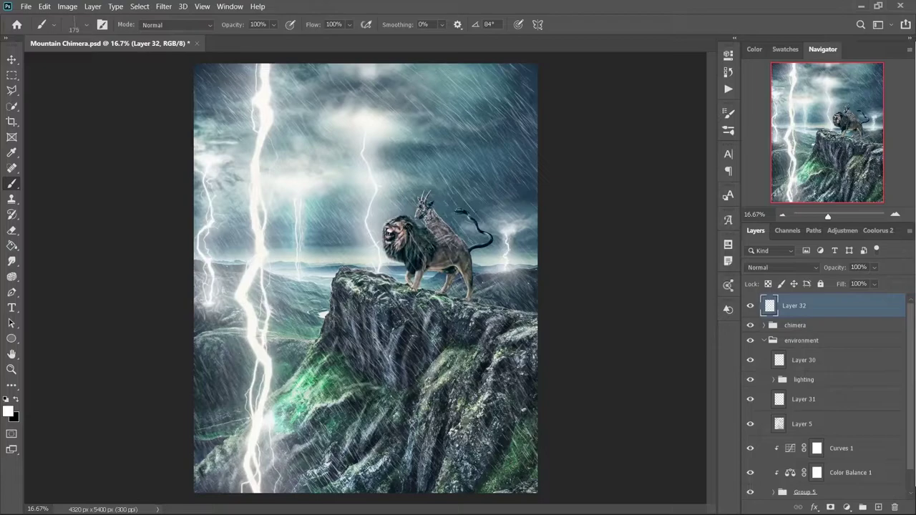
key(bracketright)
key(bracketright)
key(ctrl+alt+f)
click(775, 98)
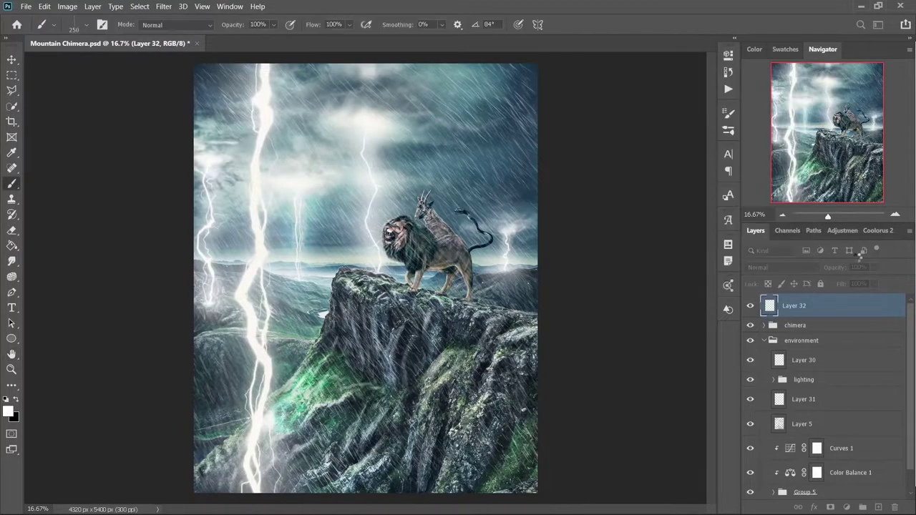
click(164, 7)
click(101, 201)
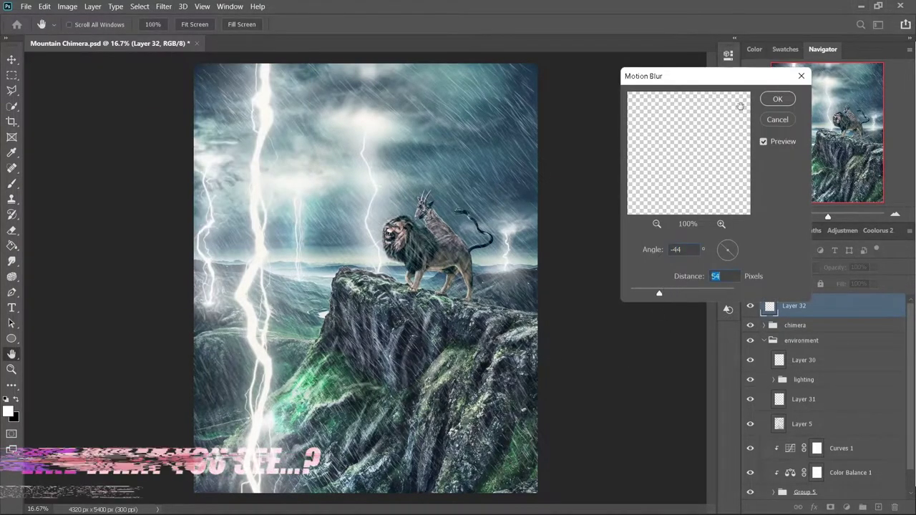
click(777, 99)
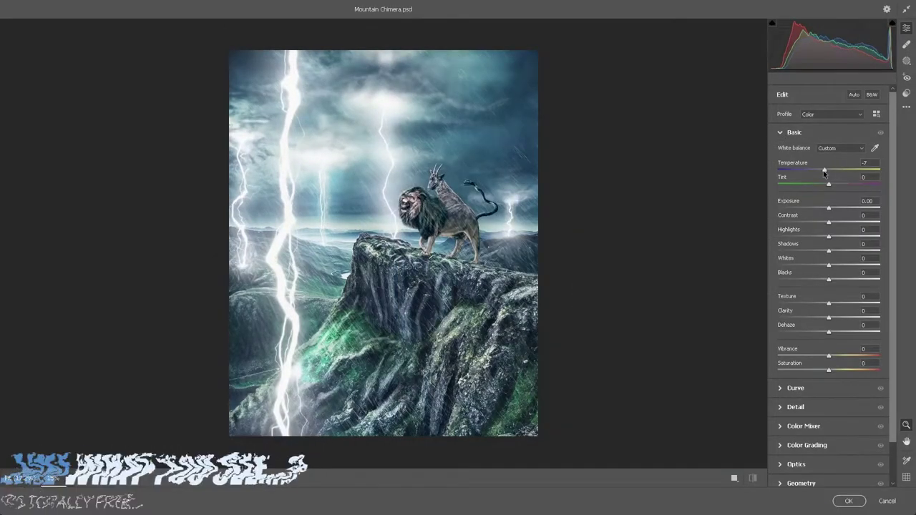
In Camera Raw, set Exposure -0.45, Contrast +11, Vibrance +12, and adjust Greens saturation.
drag(828, 250, 826, 279)
drag(828, 302, 830, 317)
drag(829, 331, 830, 331)
drag(828, 355, 799, 370)
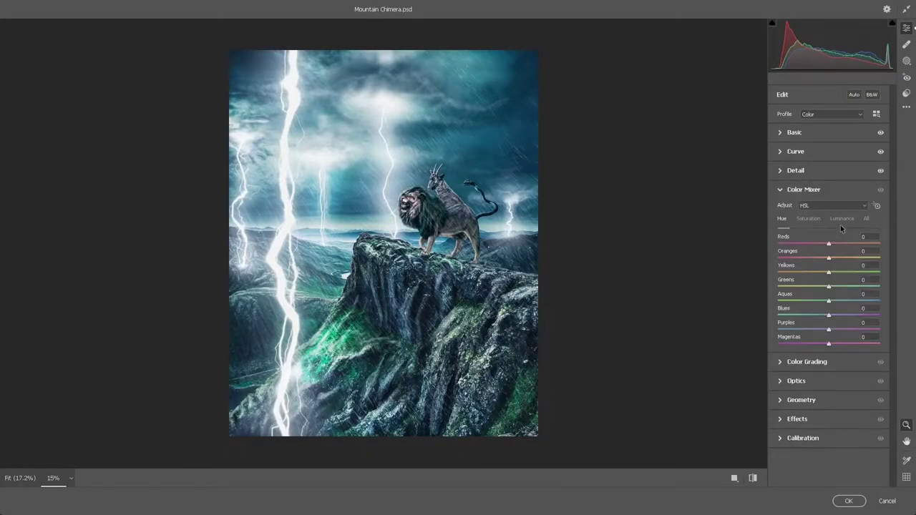
click(808, 219)
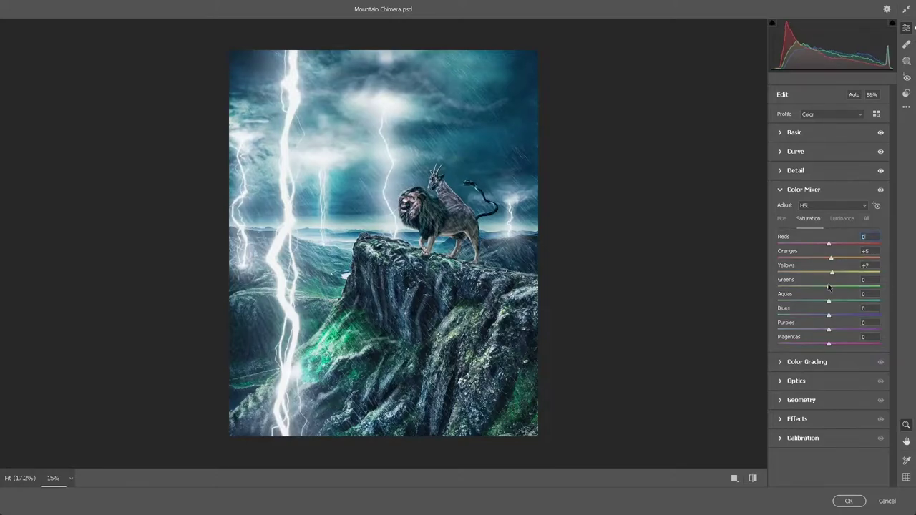
drag(828, 286, 887, 285)
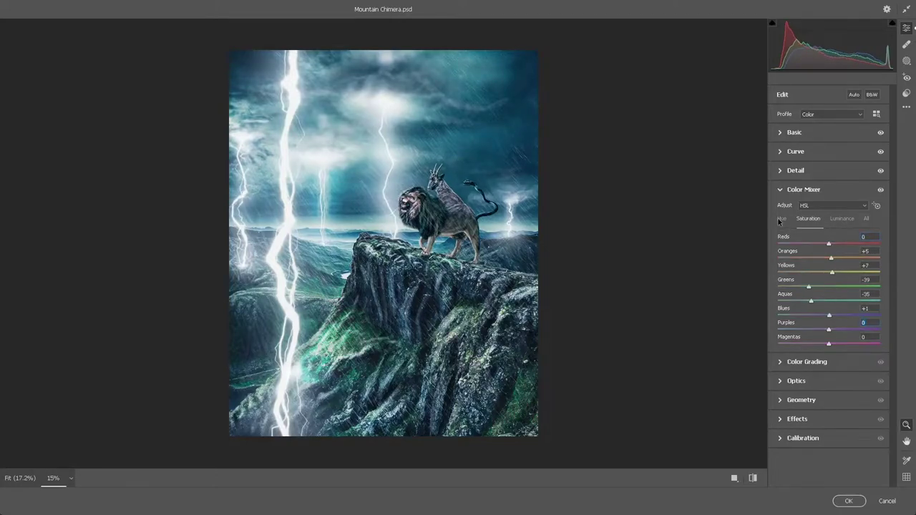